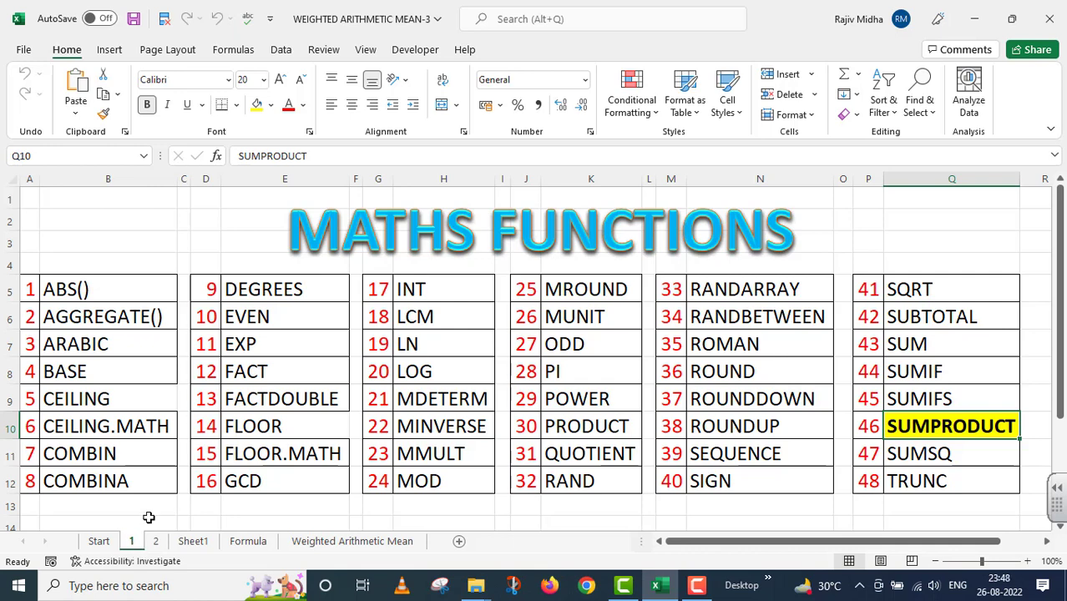
# Go to the Weighted Arithmetic Mean sheet and select all the students' marks in C6:F13.
pyautogui.hotkey('ctrl', 'pagedown')
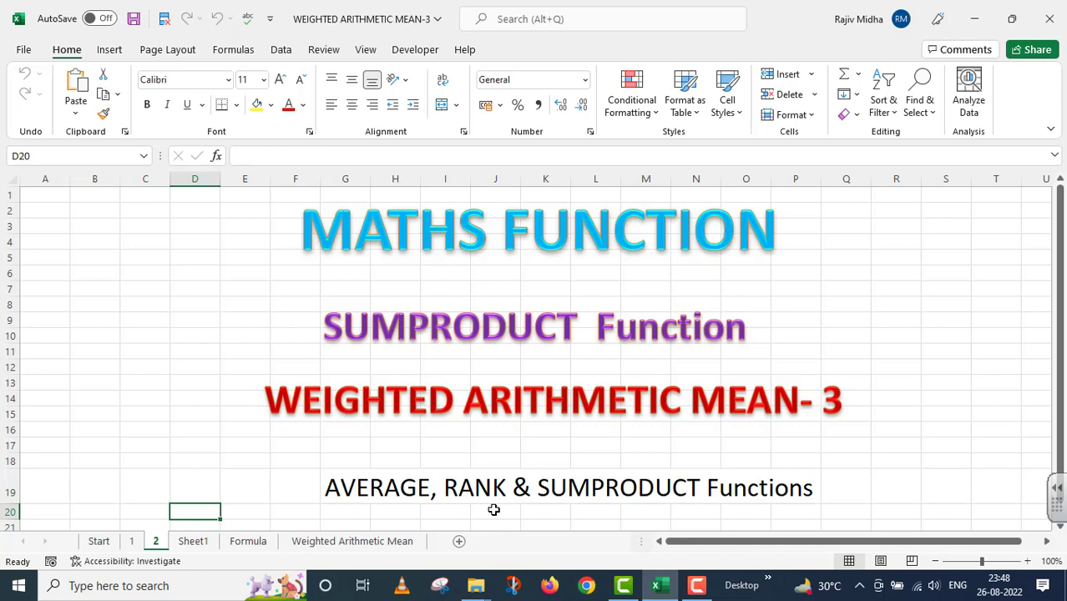
pyautogui.hotkey('ctrl', 'pagedown')
pyautogui.hotkey('ctrl', 'pagedown')
pyautogui.hotkey('ctrl', 'pagedown')
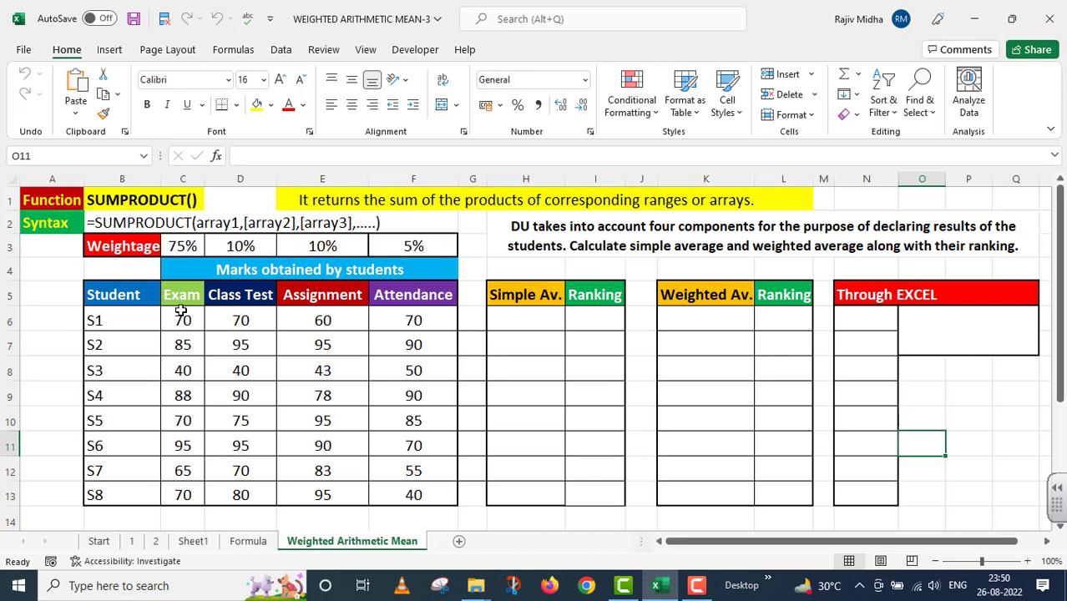
pyautogui.moveTo(180, 310); pyautogui.dragTo(398, 488)
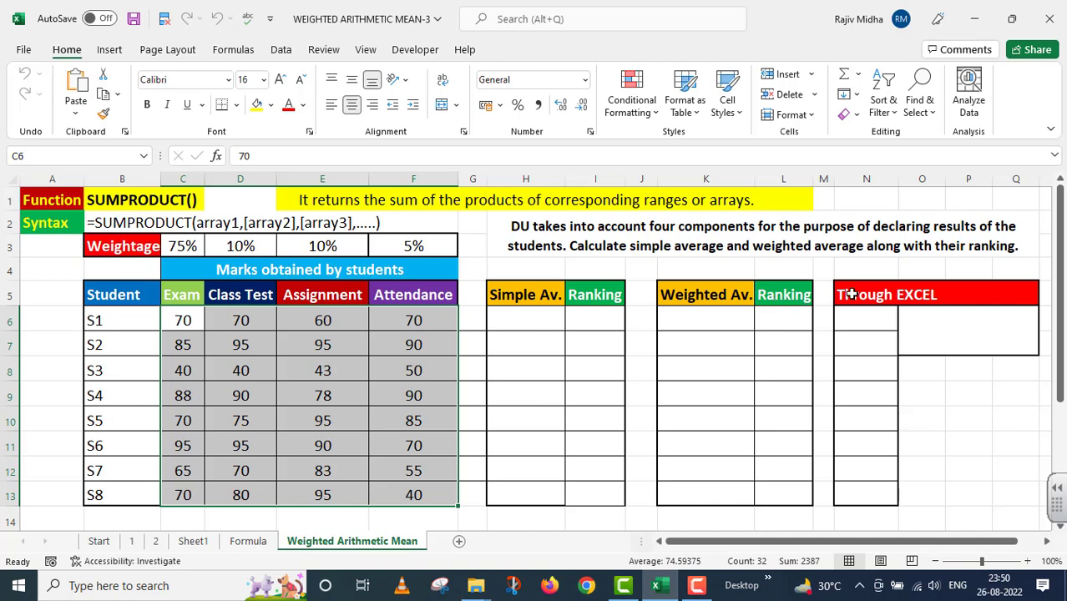
# Calculate S1's simple average in H6 with =(C6+D6+E6+F6)/4 and fill the formula down to H13.
pyautogui.click(527, 323)
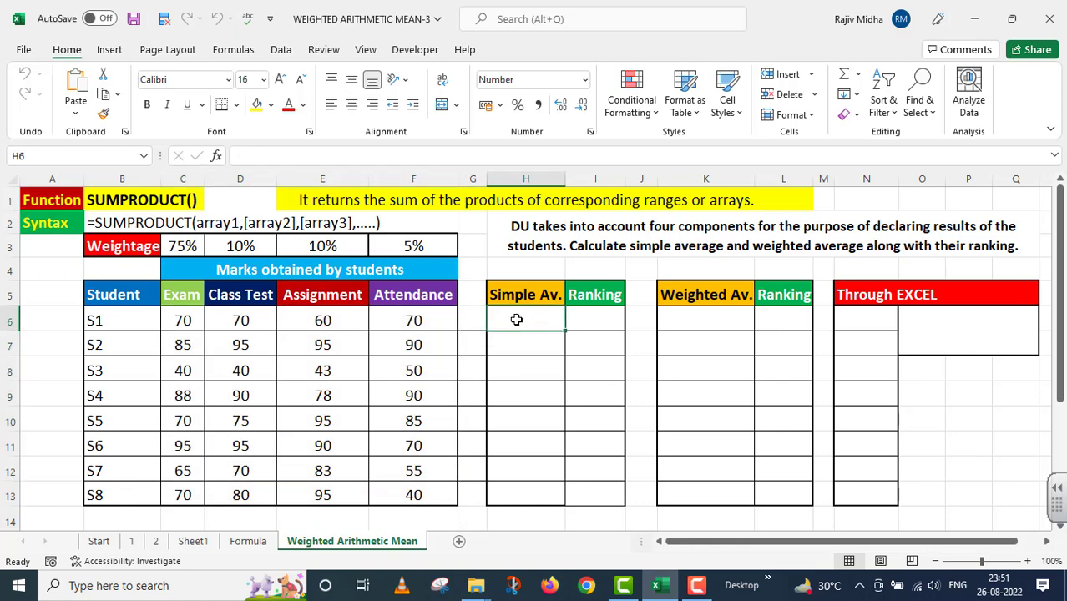
pyautogui.doubleClick(517, 321)
pyautogui.write('=')
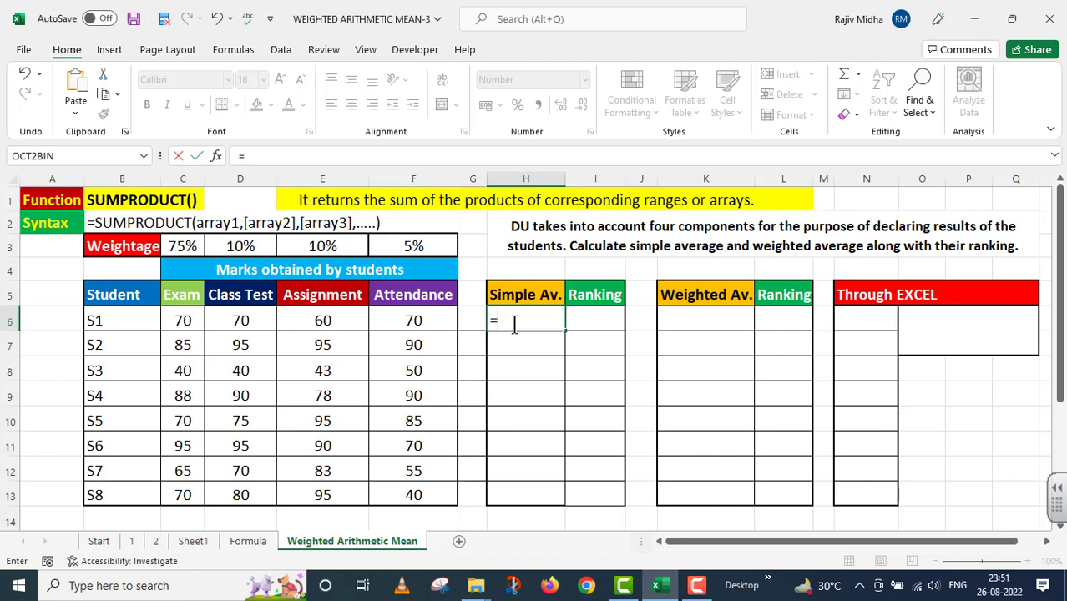
pyautogui.write('(')
pyautogui.click(194, 328)
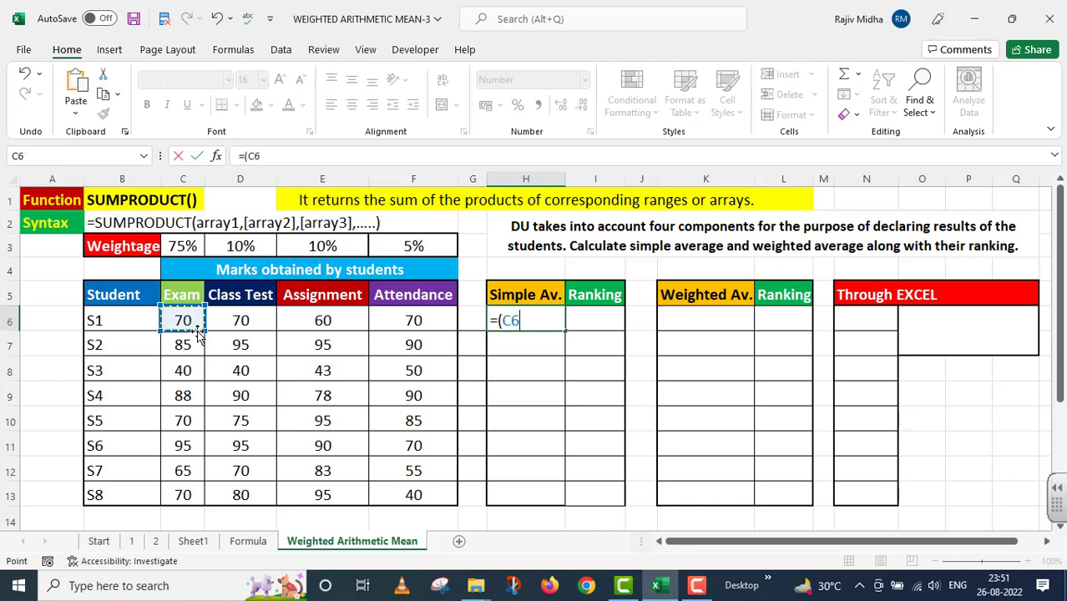
pyautogui.write('+')
pyautogui.click(239, 326)
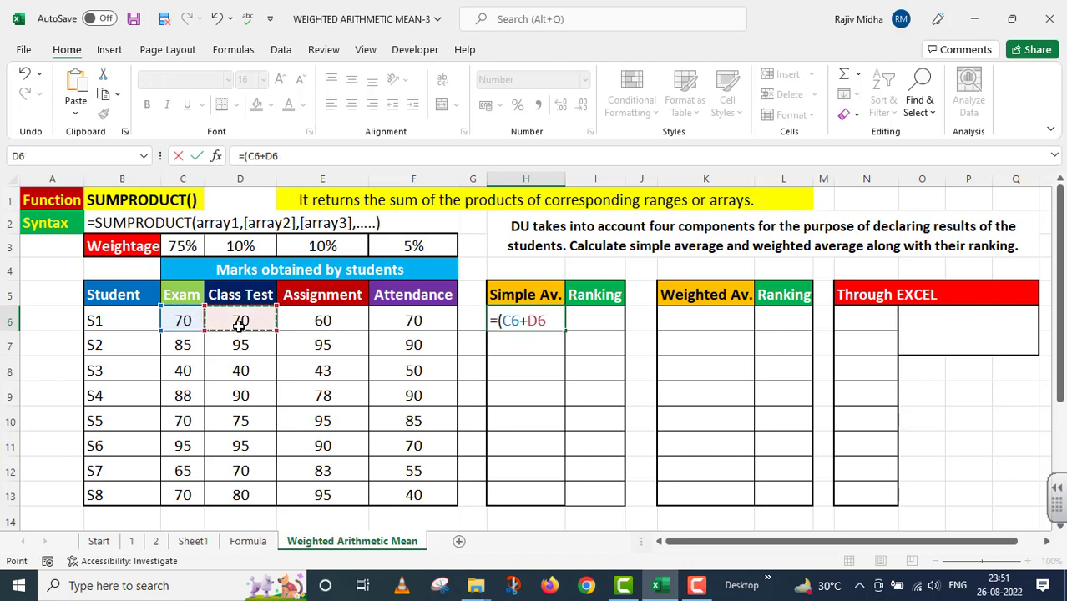
pyautogui.write('+')
pyautogui.click(307, 324)
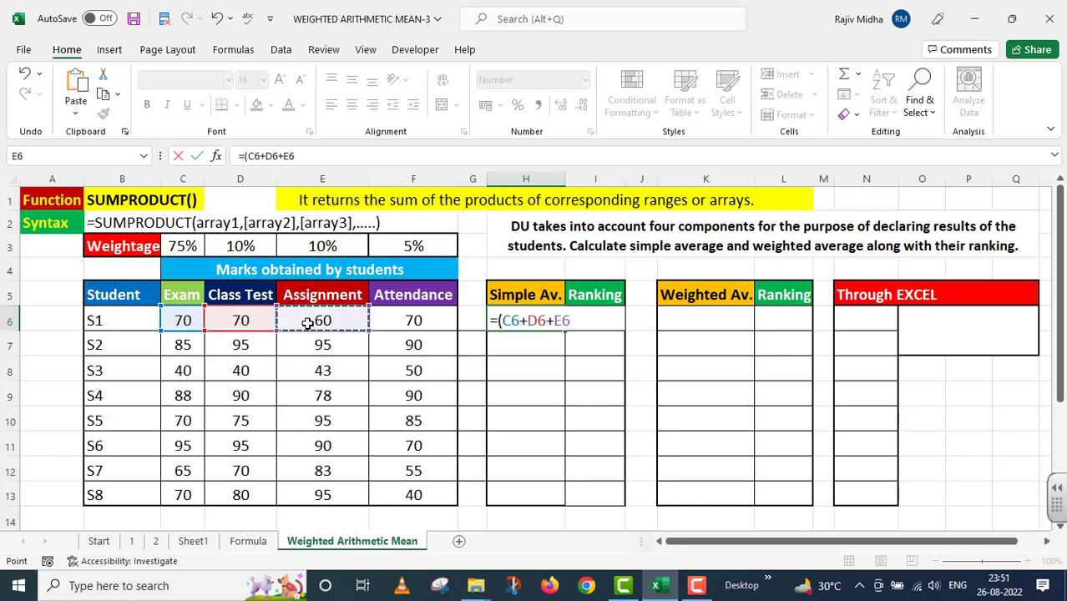
pyautogui.write('+')
pyautogui.click(391, 320)
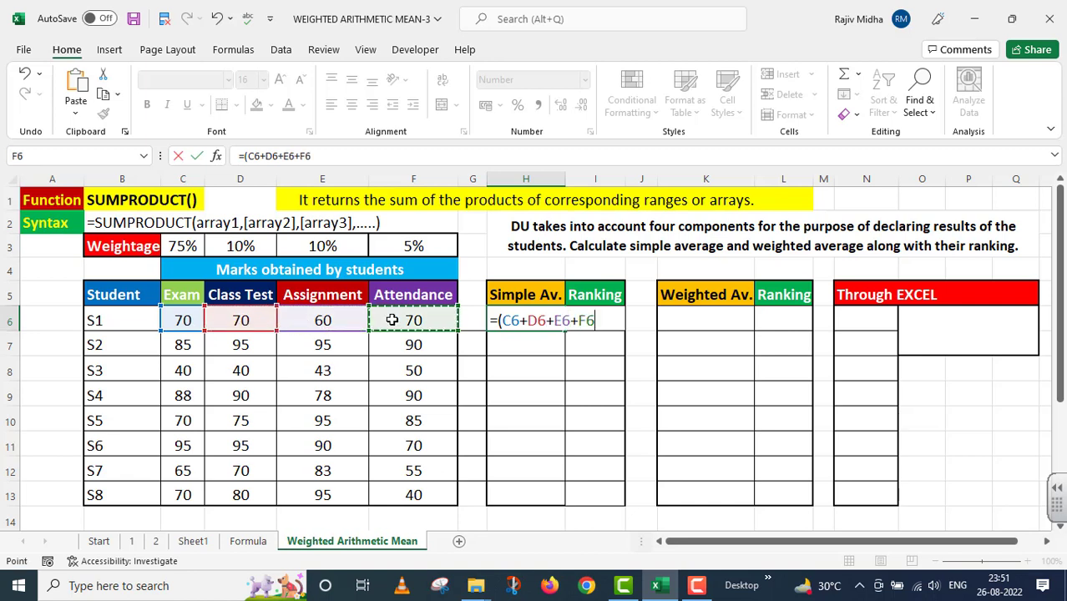
pyautogui.write(')')
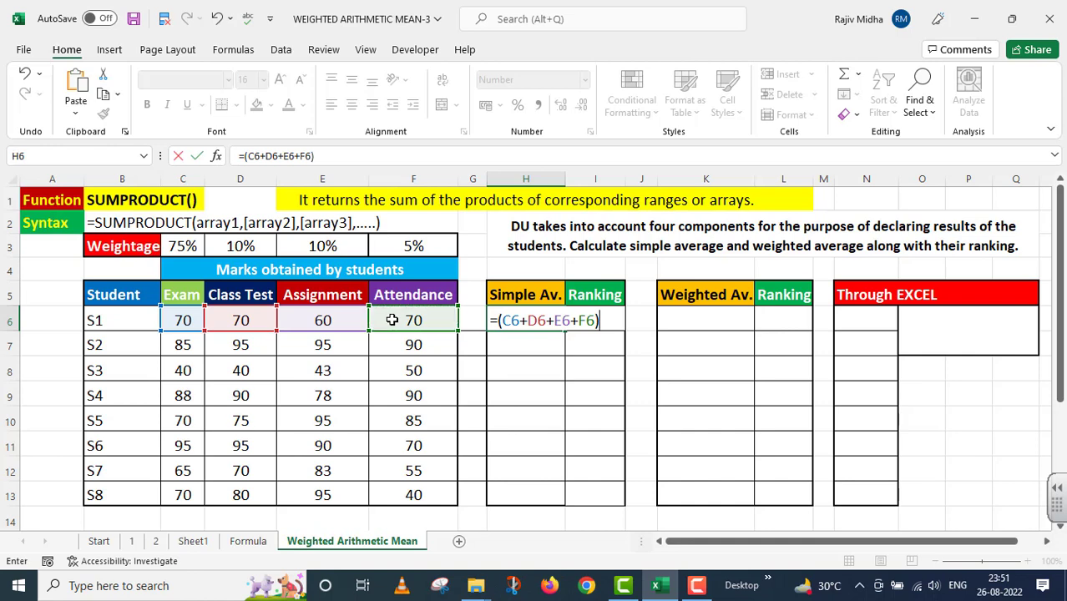
pyautogui.write('/4')
pyautogui.press('Return')
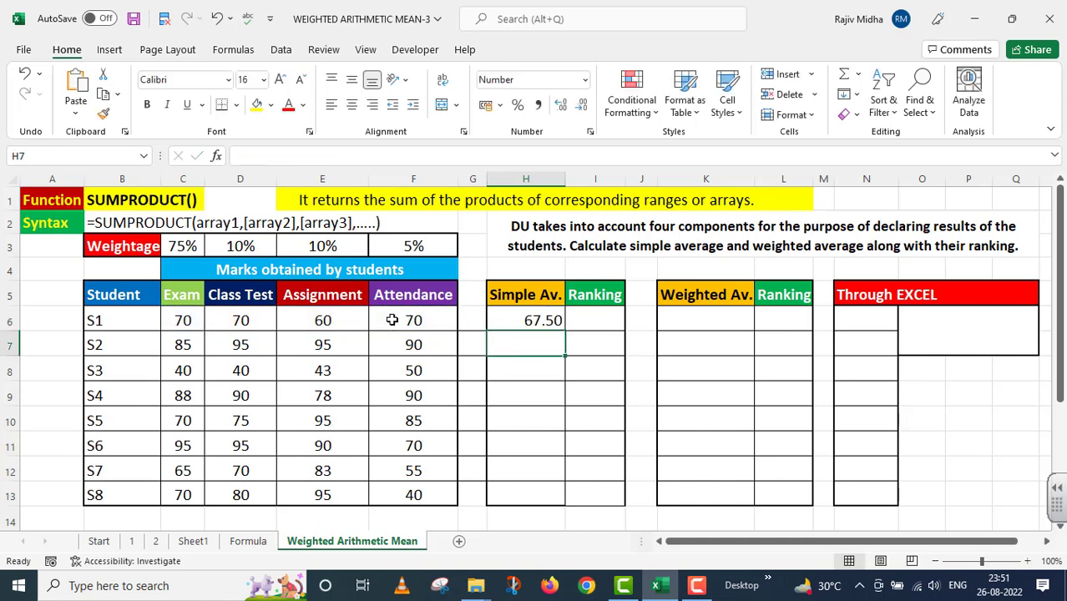
pyautogui.click(538, 318)
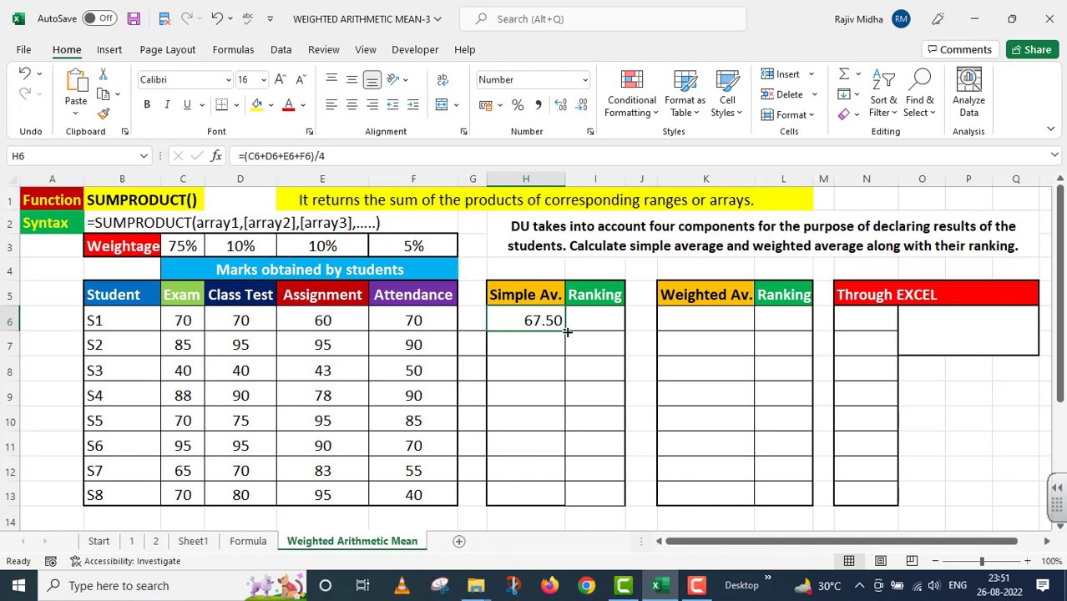
pyautogui.moveTo(565, 329); pyautogui.dragTo(565, 504)
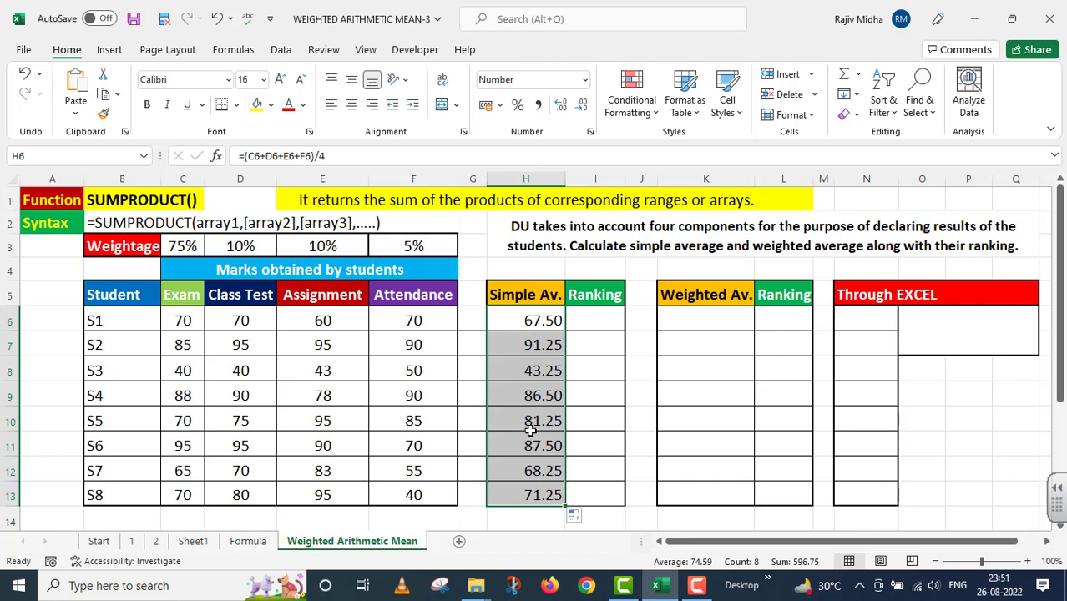
# Copy the simple average formula from H6 and show it as text in H4 by prefixing an apostrophe.
pyautogui.doubleClick(519, 321)
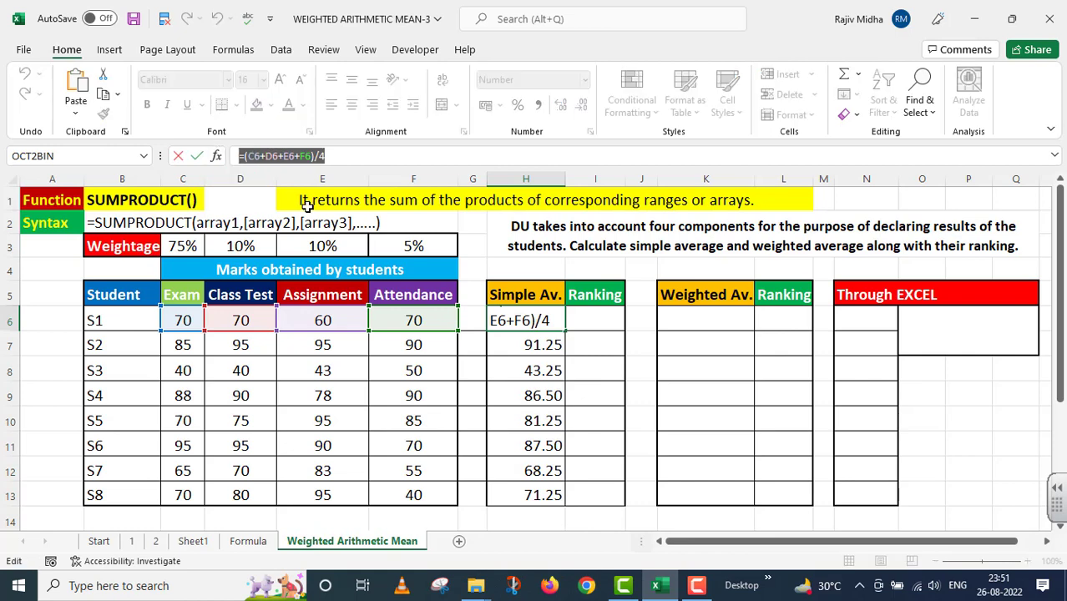
pyautogui.press('Return')
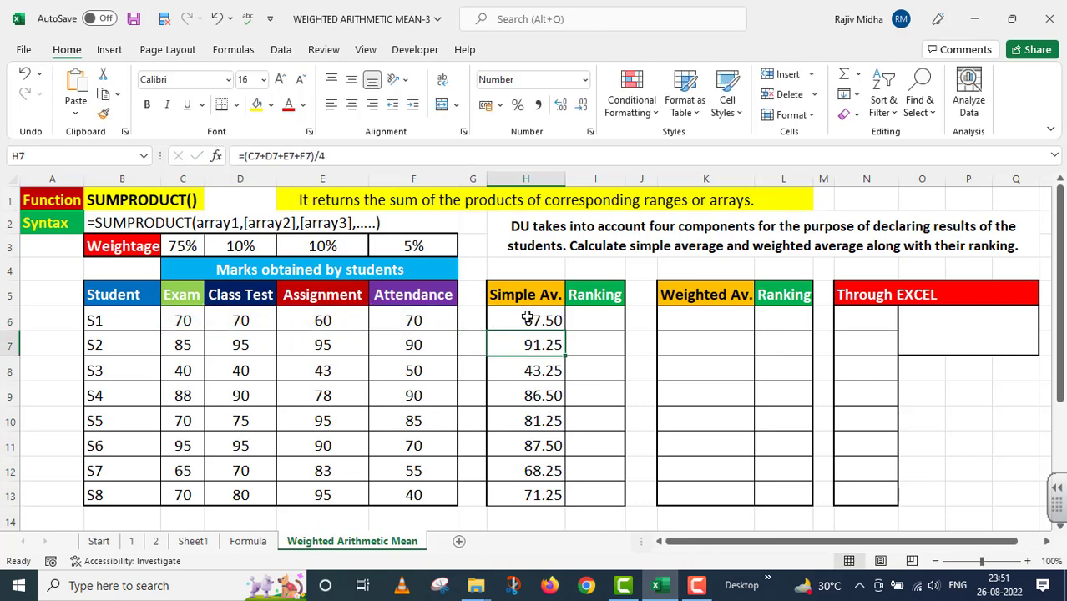
pyautogui.doubleClick(508, 267)
pyautogui.write('=(C6+D6+E6+F6)/4')
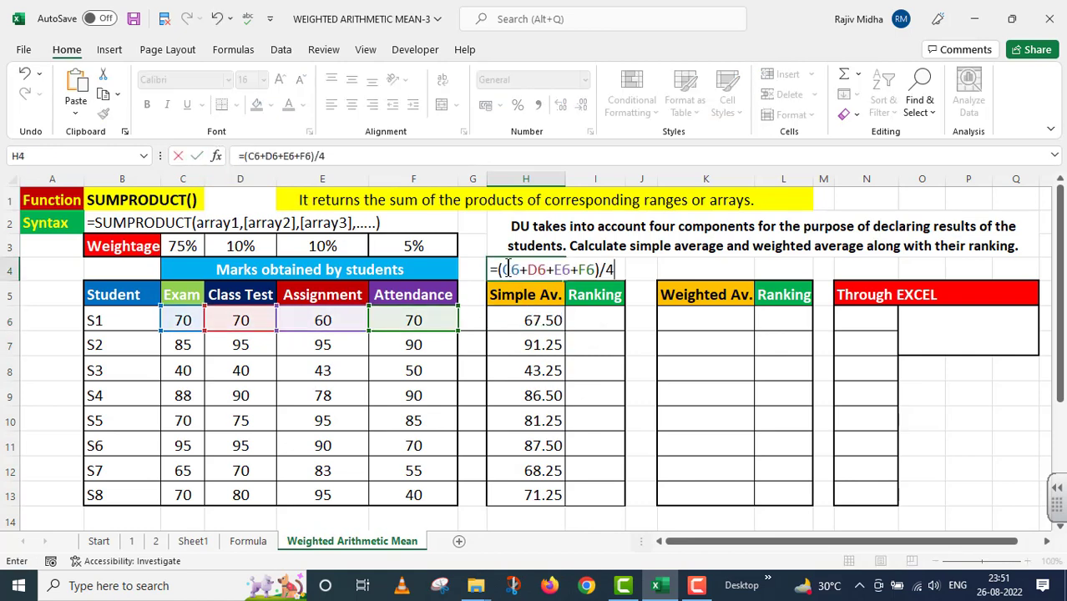
pyautogui.press('Home')
pyautogui.write("'")
# Rank S1's simple average in I6 with =RANK(H6,$H$6:$H$13,0) and fill the formula down to I13.
pyautogui.click(592, 321)
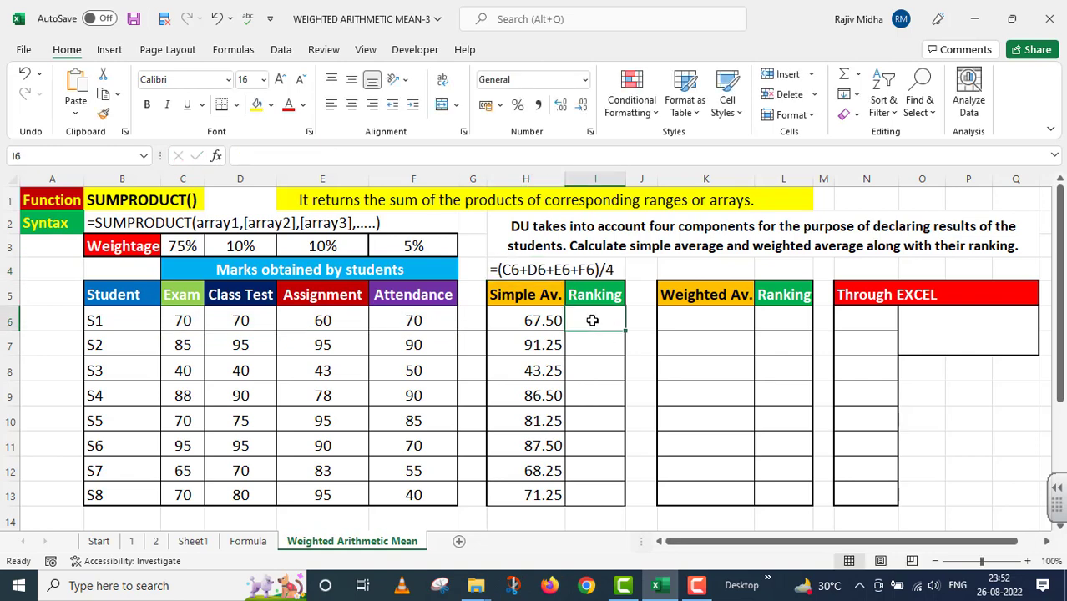
pyautogui.write('=')
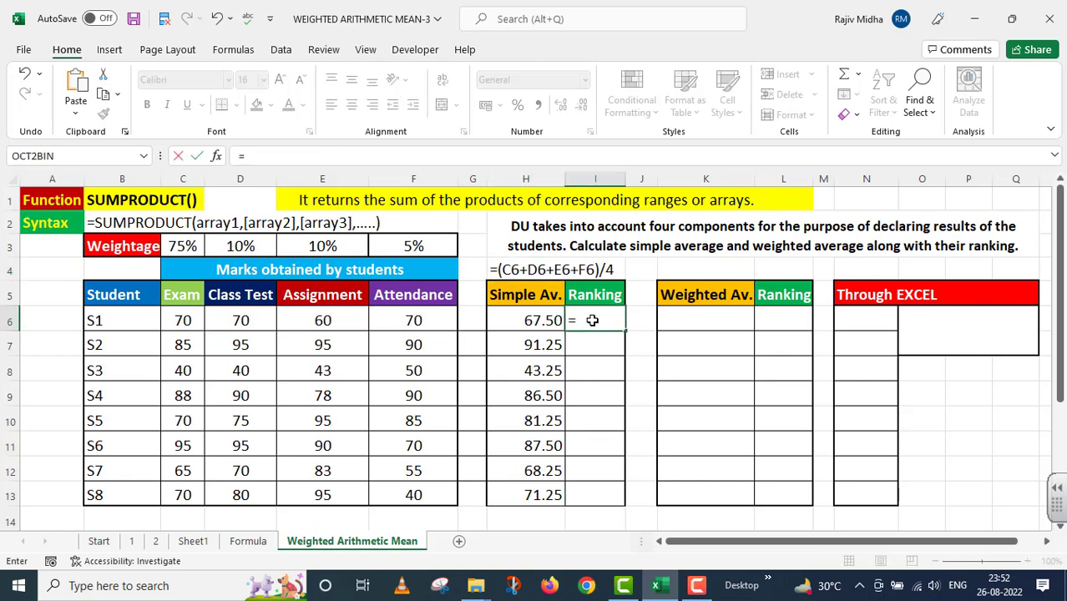
pyautogui.write('RANK(')
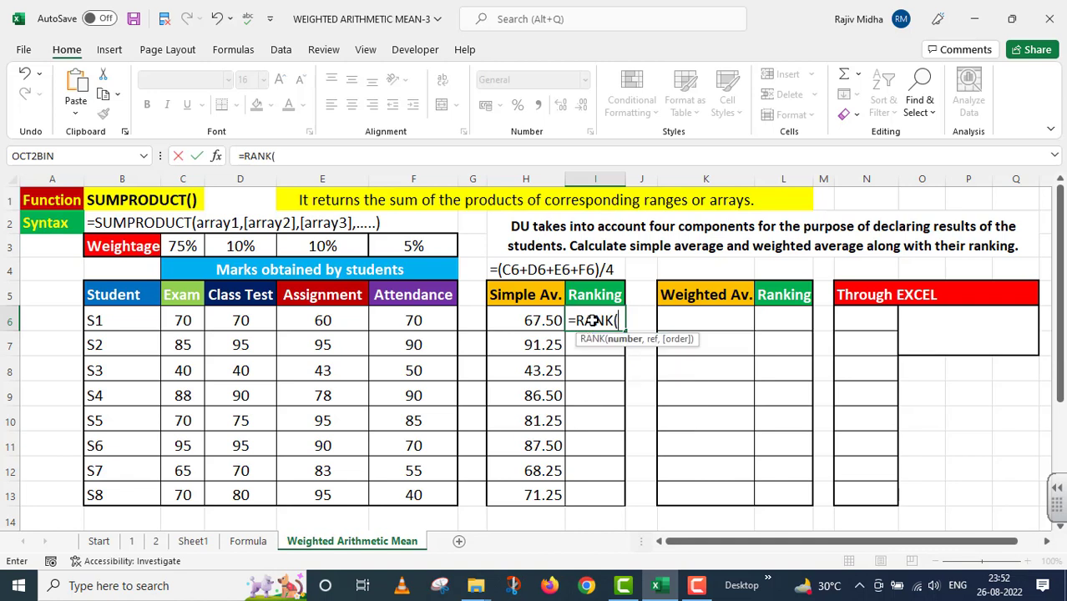
pyautogui.click(542, 321)
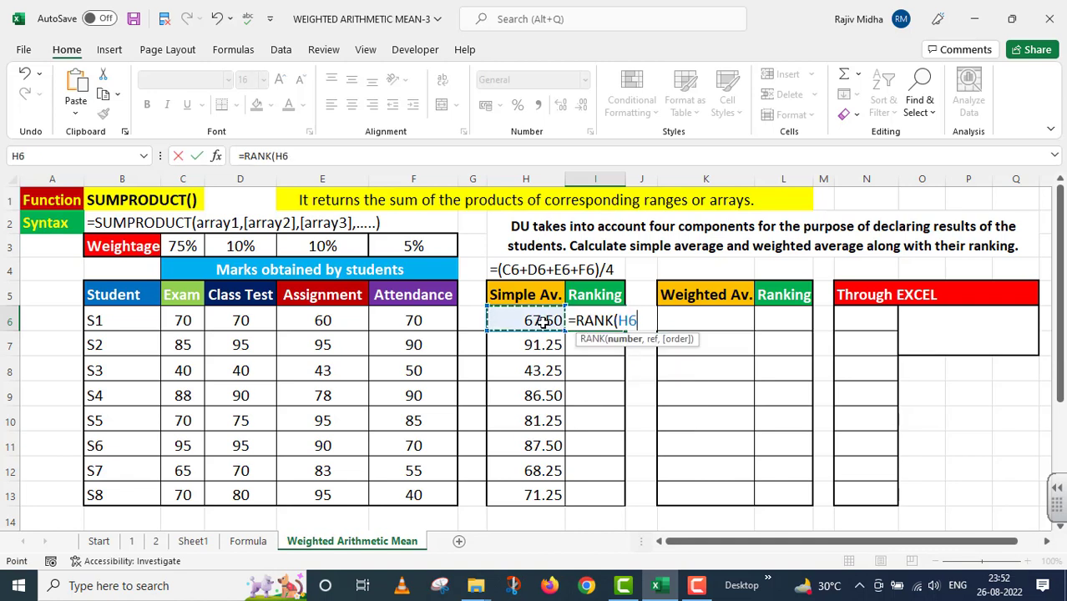
pyautogui.write(',')
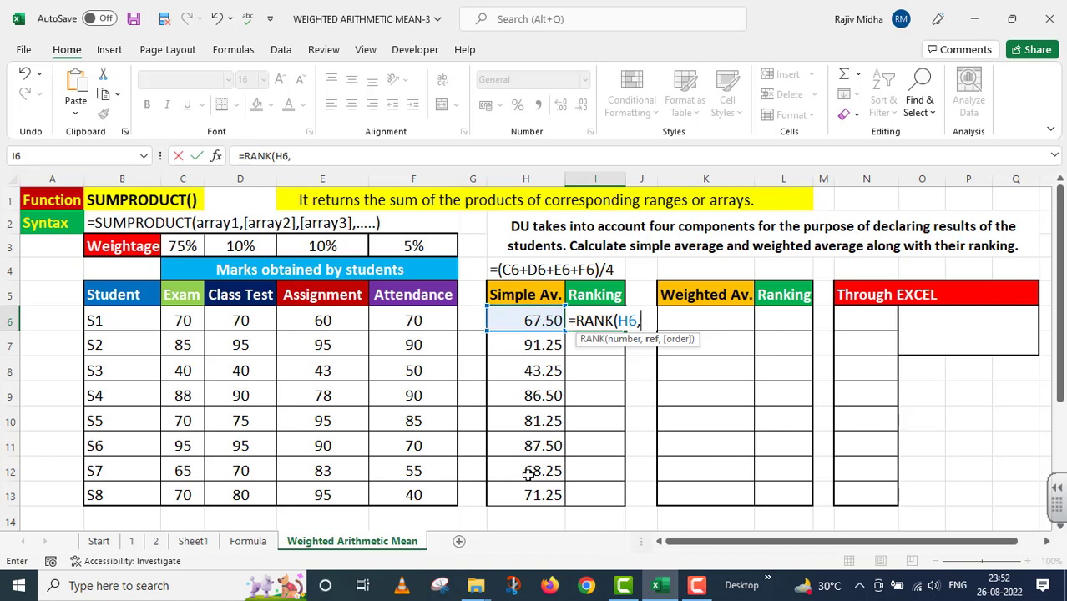
pyautogui.moveTo(517, 319); pyautogui.dragTo(516, 487)
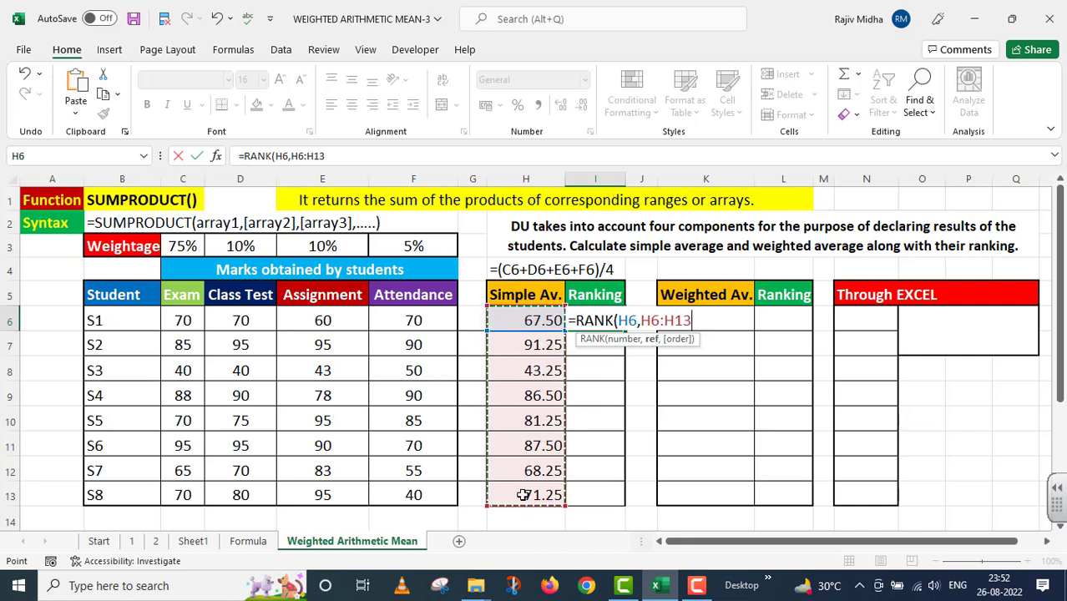
pyautogui.press('F4')
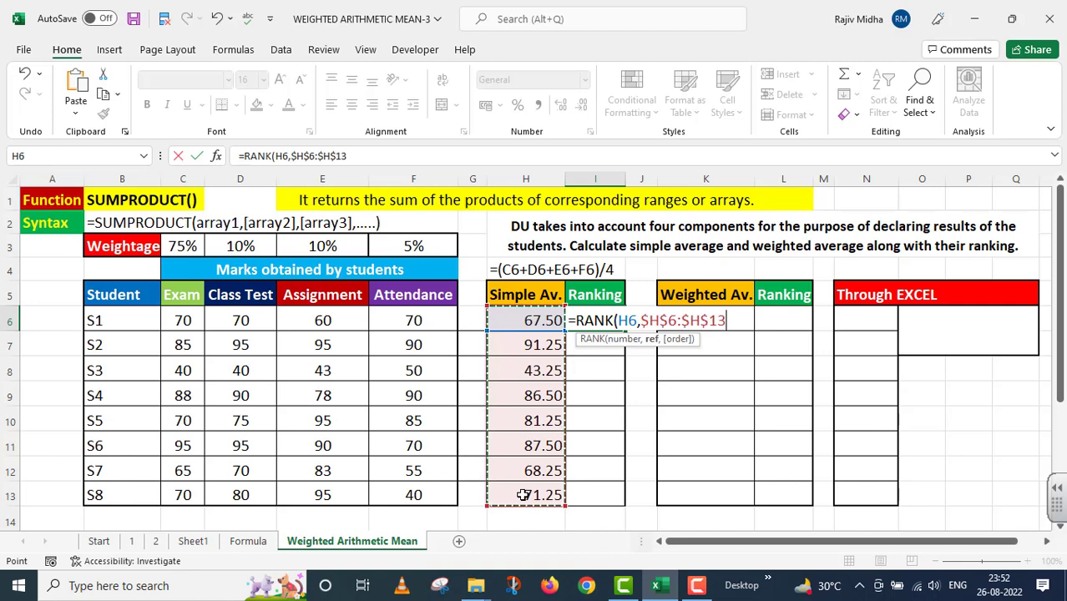
pyautogui.write(',')
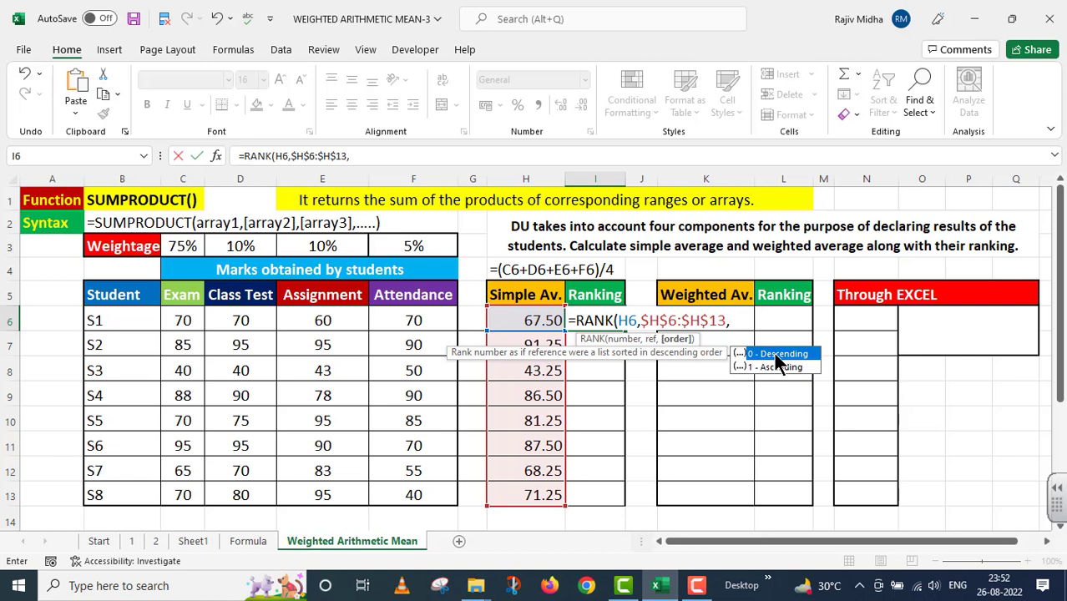
pyautogui.doubleClick(775, 354)
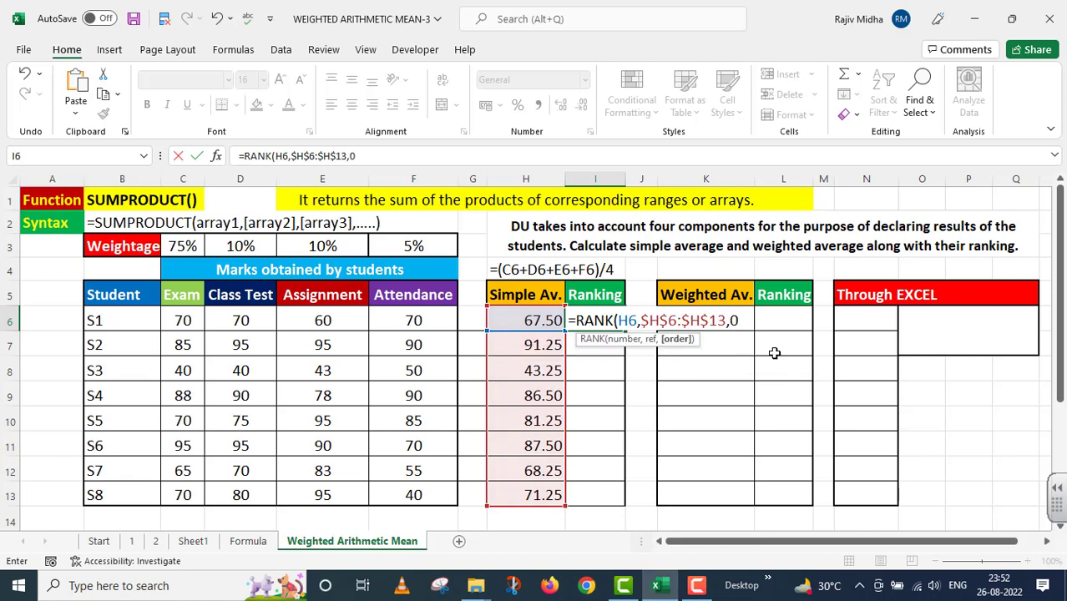
pyautogui.write(')')
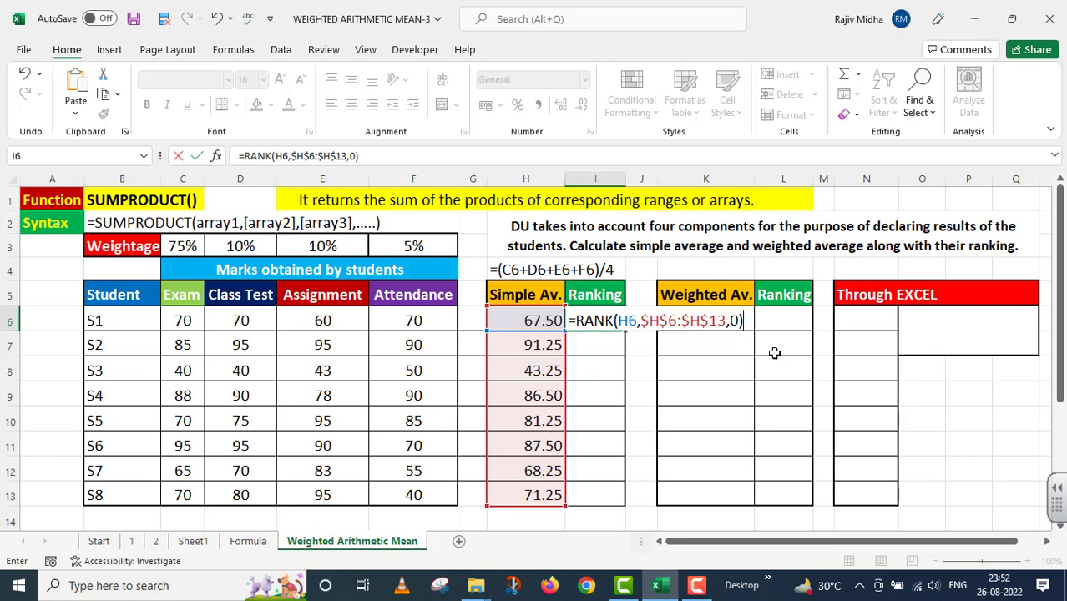
pyautogui.press('Return')
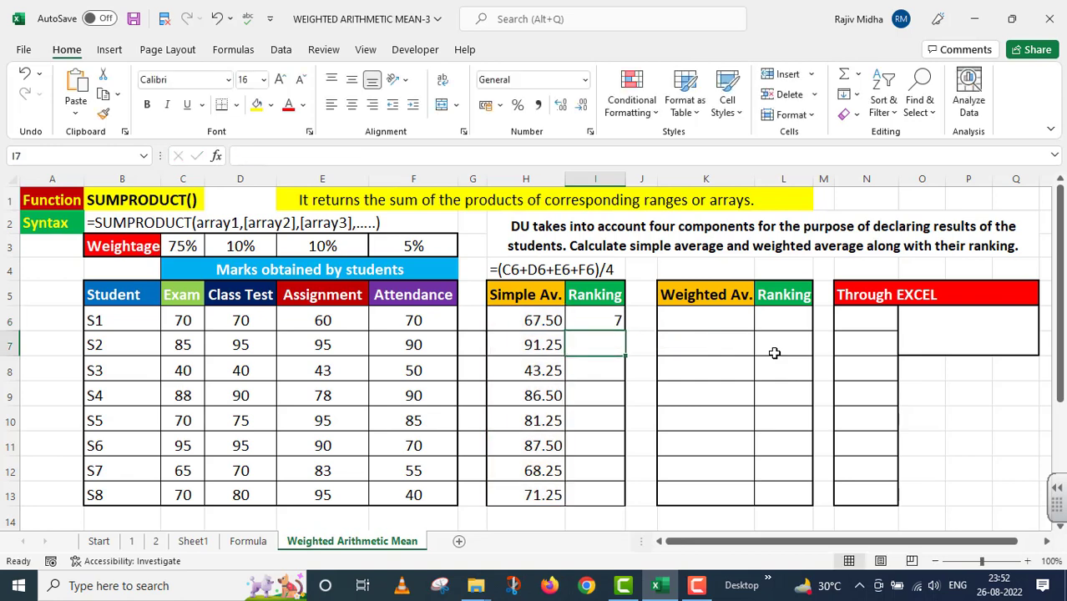
pyautogui.click(591, 314)
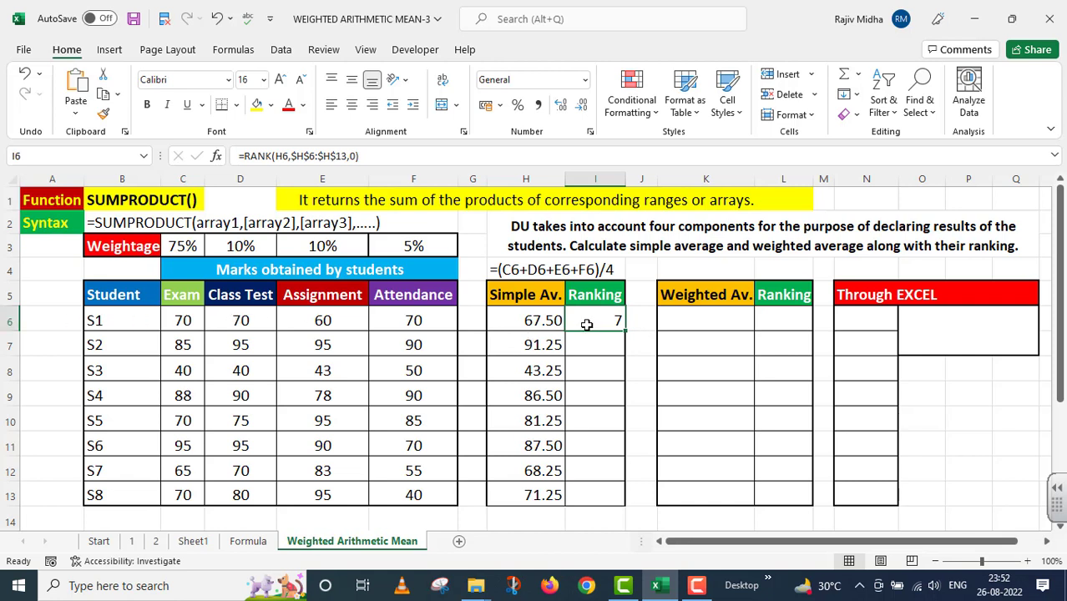
pyautogui.moveTo(624, 331); pyautogui.dragTo(639, 524)
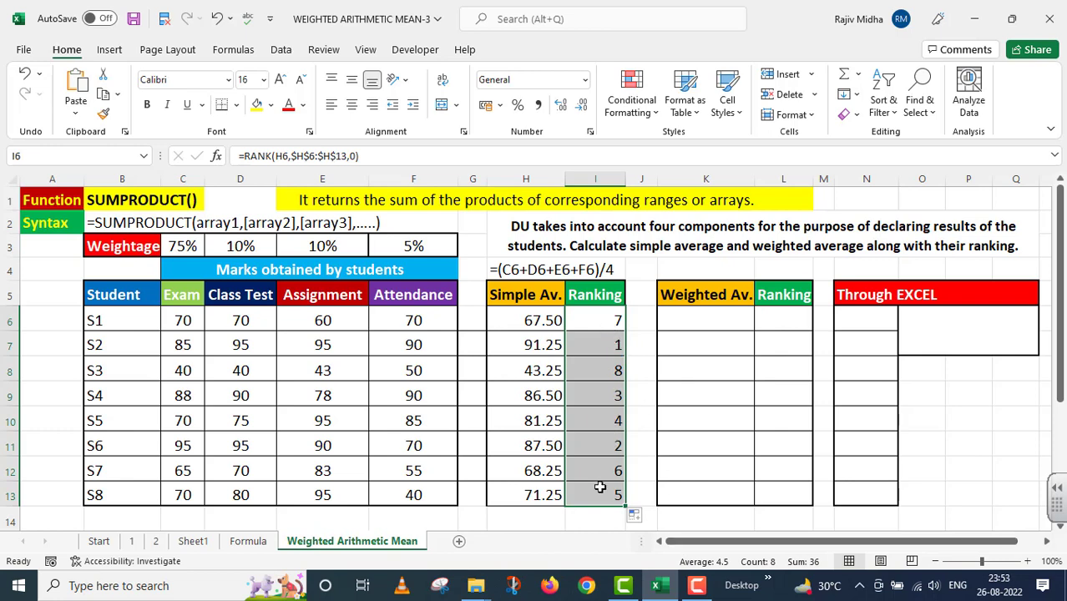
# Copy the RANK formula from I6 and show it as text in H14 by prefixing an apostrophe.
pyautogui.press('F2')
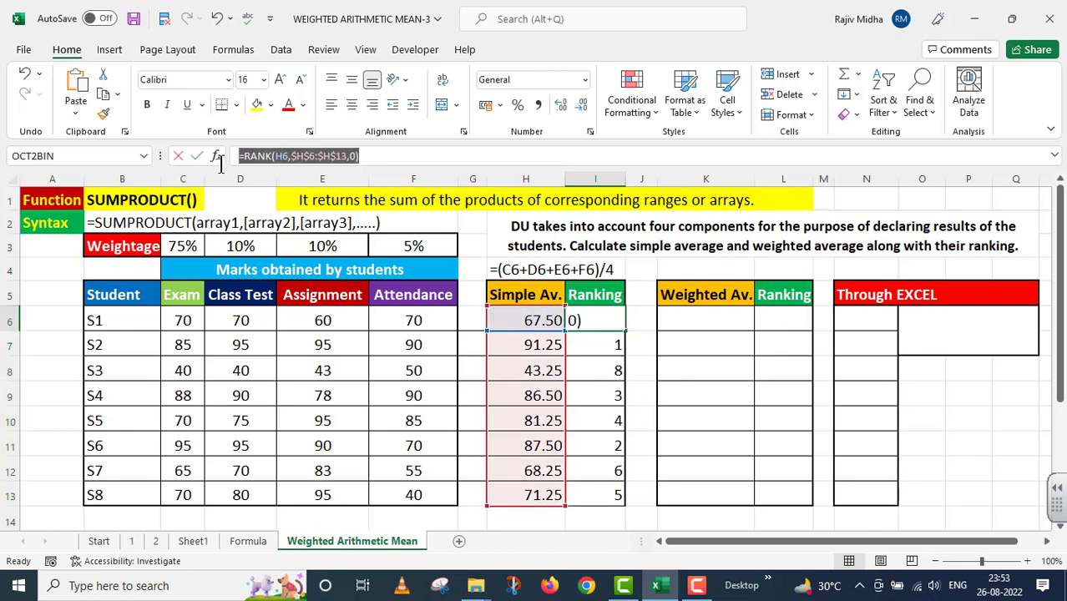
pyautogui.press('Escape')
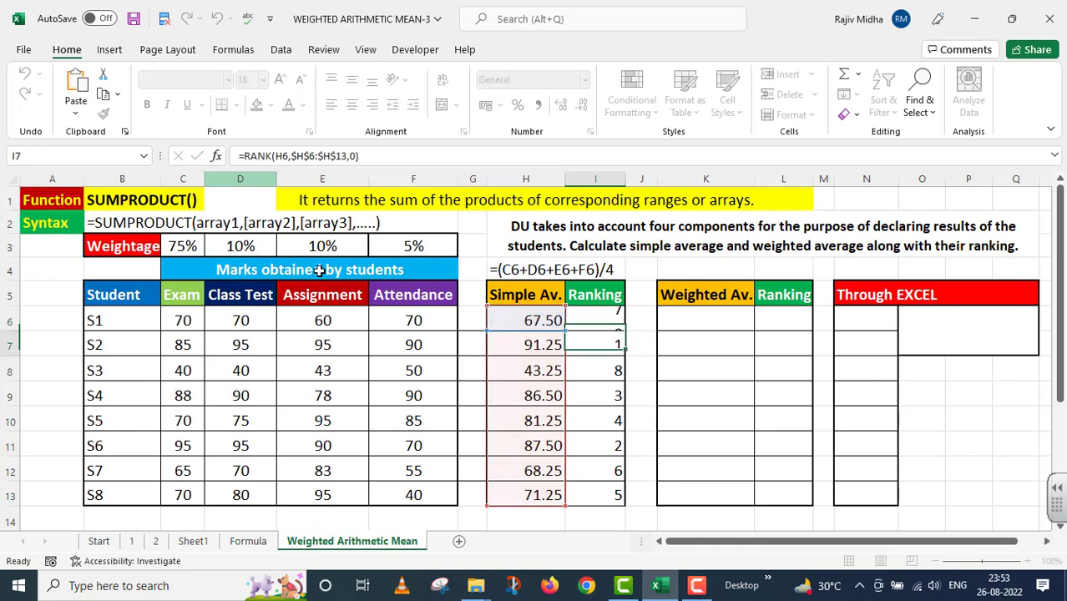
pyautogui.doubleClick(505, 520)
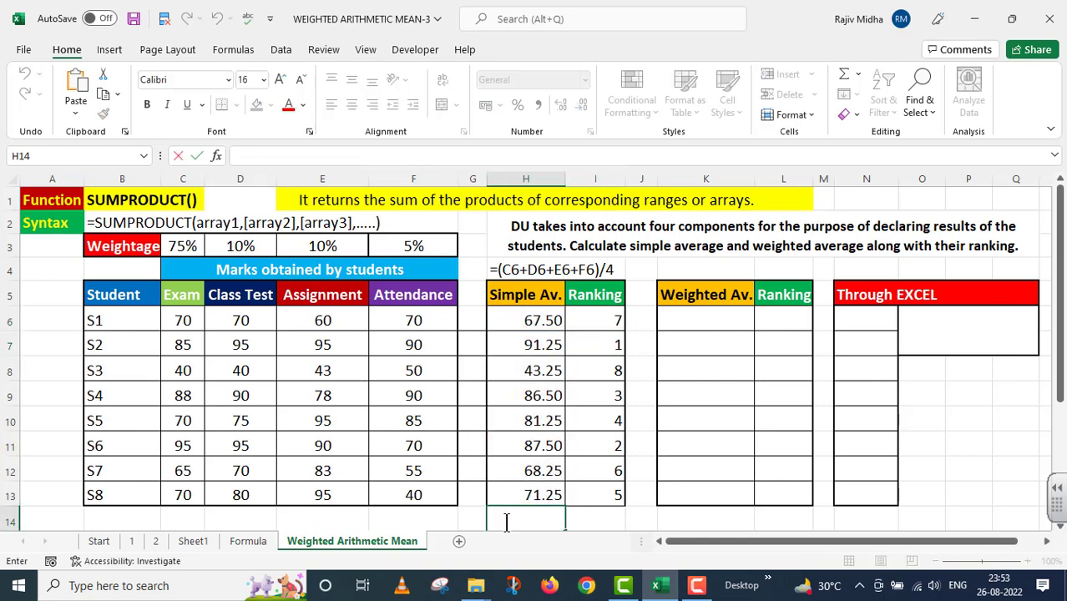
pyautogui.hotkey('ctrl', 'v')
pyautogui.click(490, 520)
pyautogui.write("'")
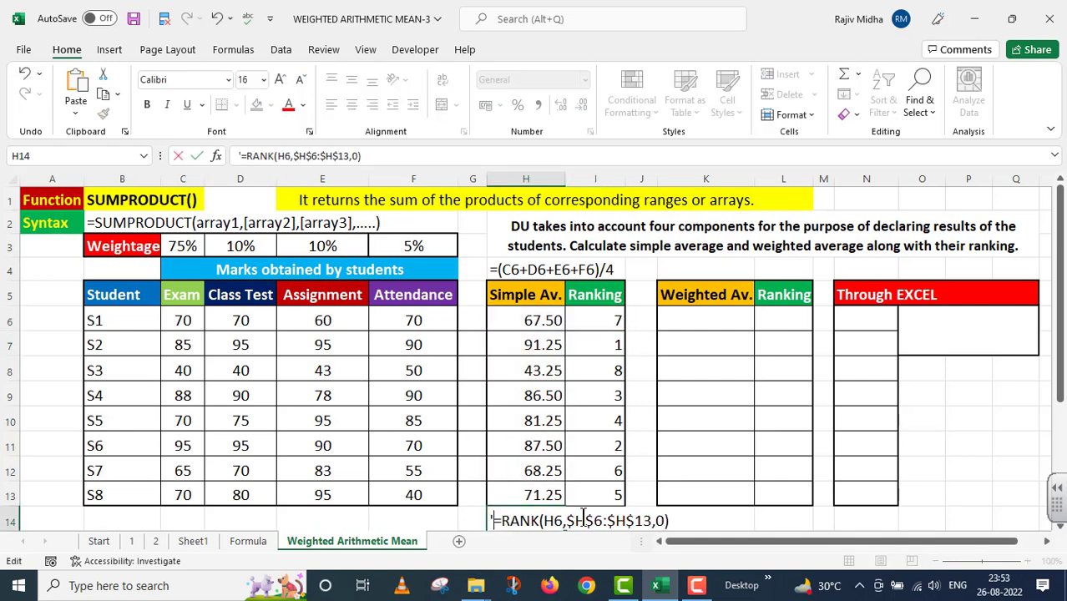
# Begin S1's weighted average formula in K6 with the exam and class test terms, =(C6*$C$3+D6*$D$3.
pyautogui.click(686, 324)
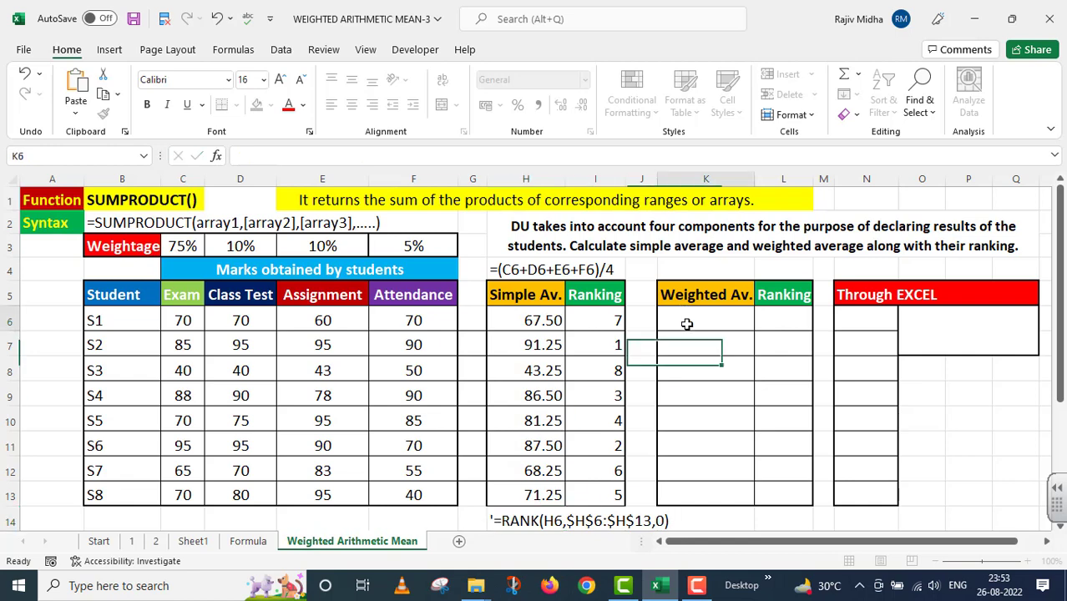
pyautogui.write('=(')
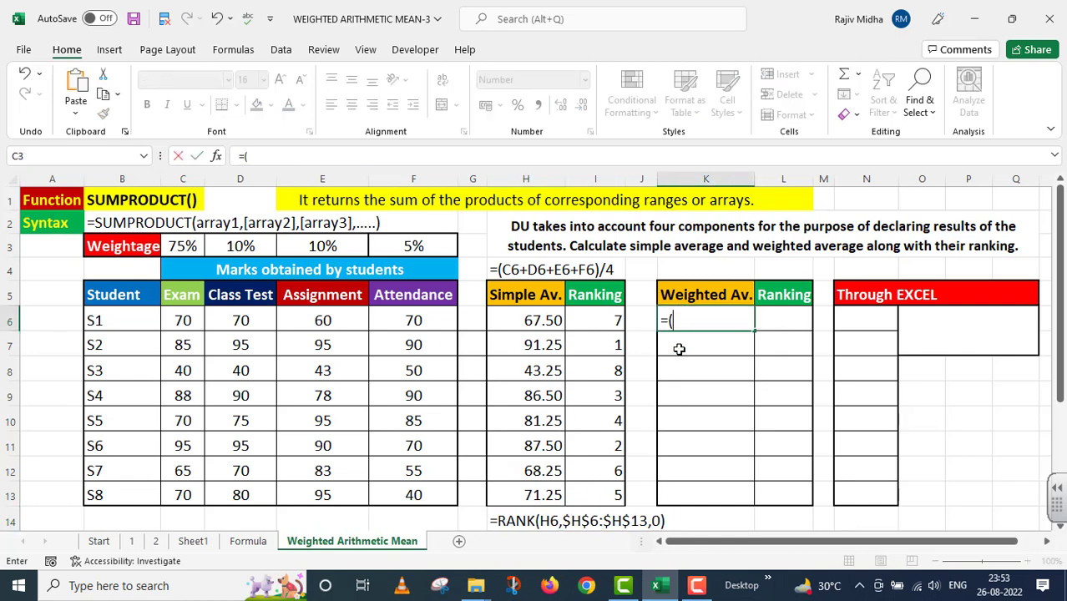
pyautogui.click(190, 320)
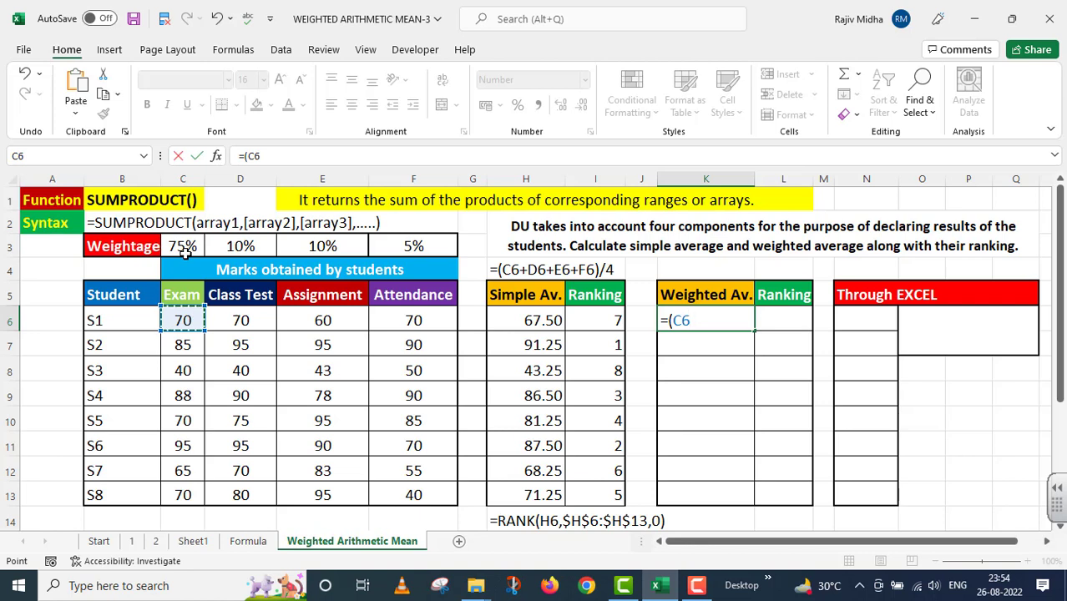
pyautogui.write('*')
pyautogui.click(187, 244)
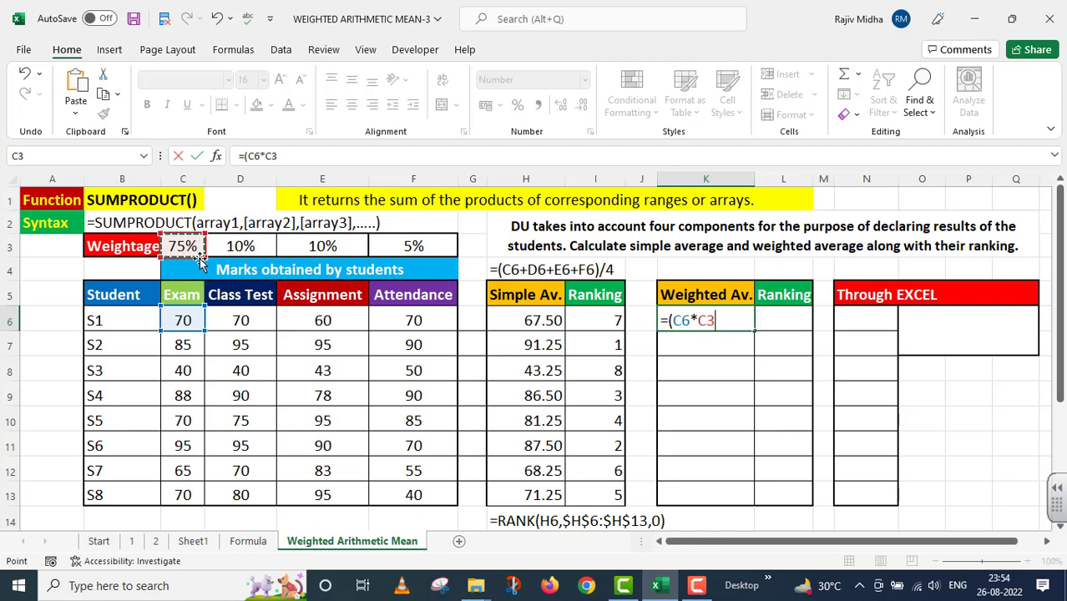
pyautogui.press('F4')
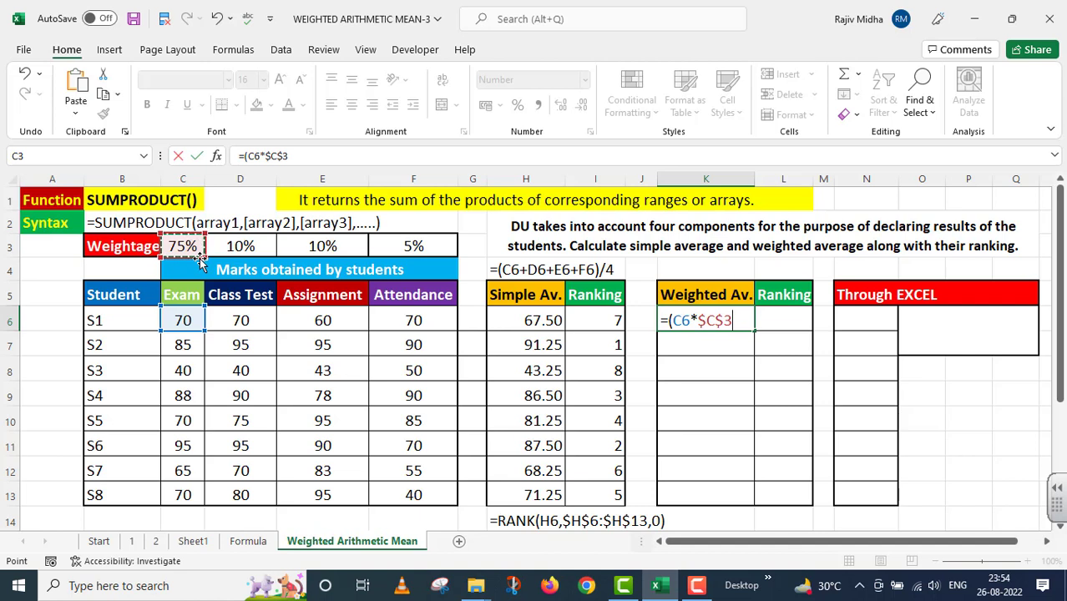
pyautogui.write('+')
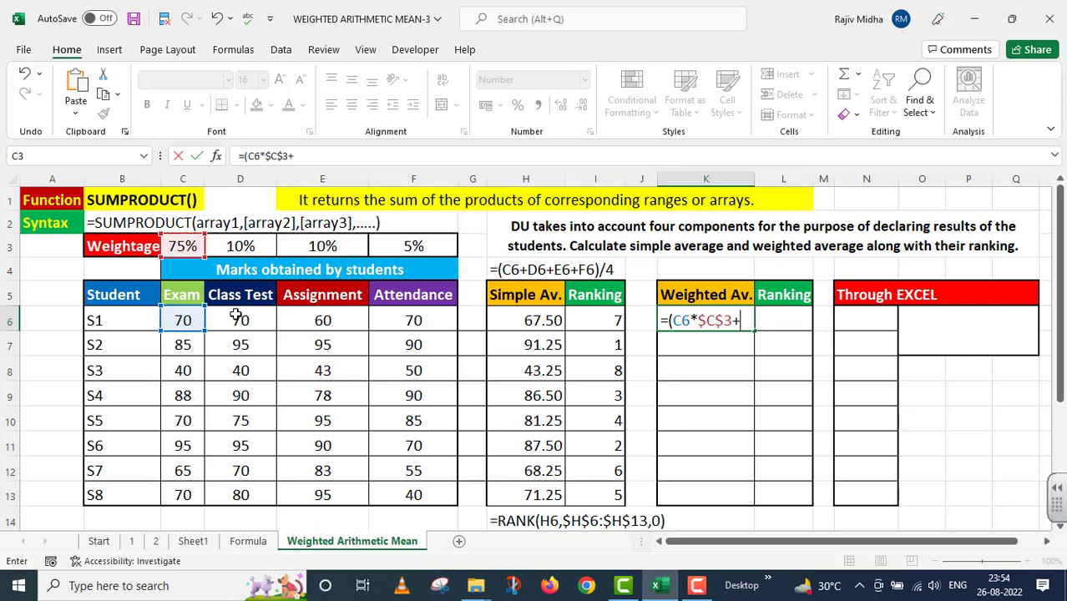
pyautogui.click(238, 317)
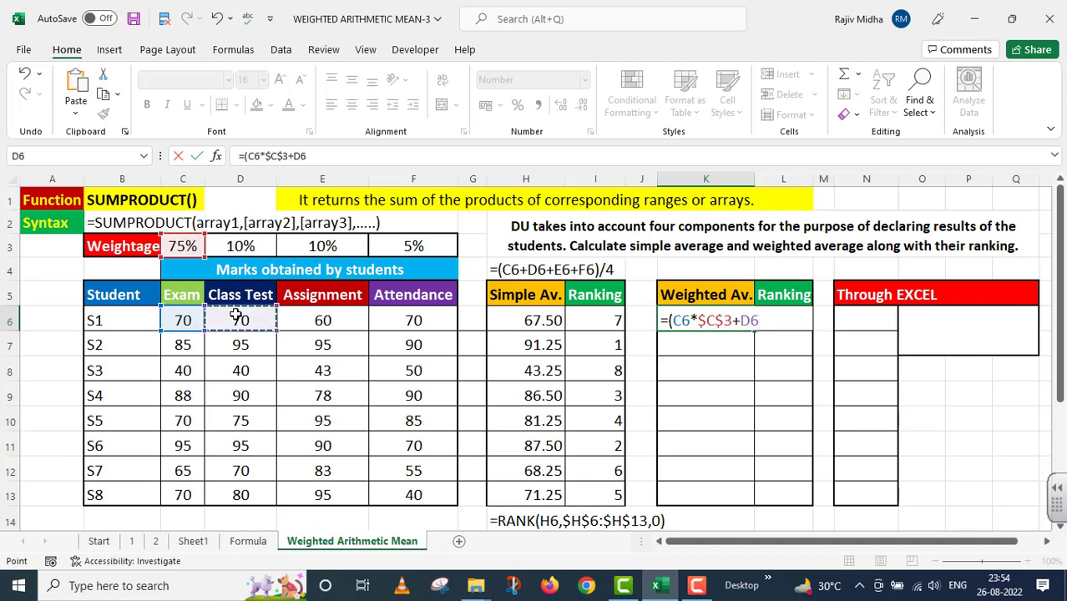
pyautogui.write('*')
pyautogui.click(248, 247)
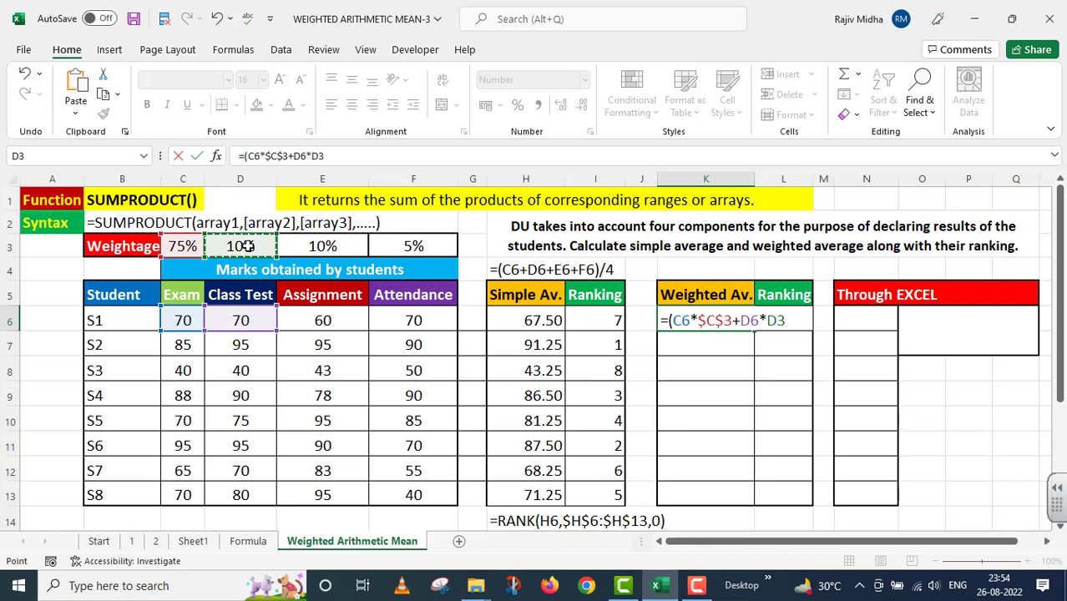
pyautogui.press('F4')
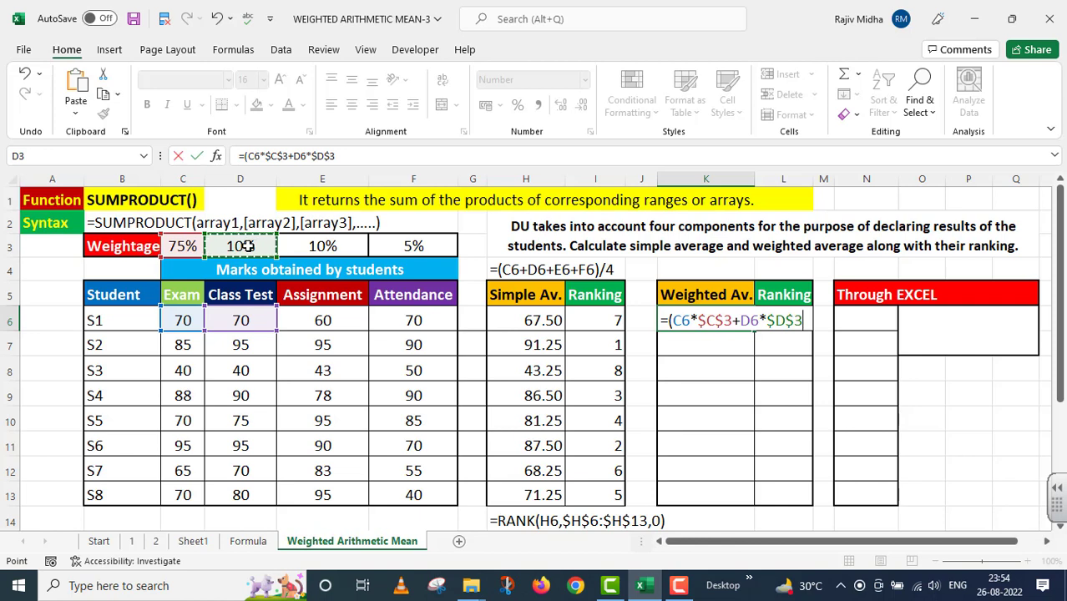
# Complete the K6 formula with the assignment and attendance terms, +E6*$E$3+F6*$F$3)/1, and fill it down to K13.
pyautogui.write('+')
pyautogui.click(325, 323)
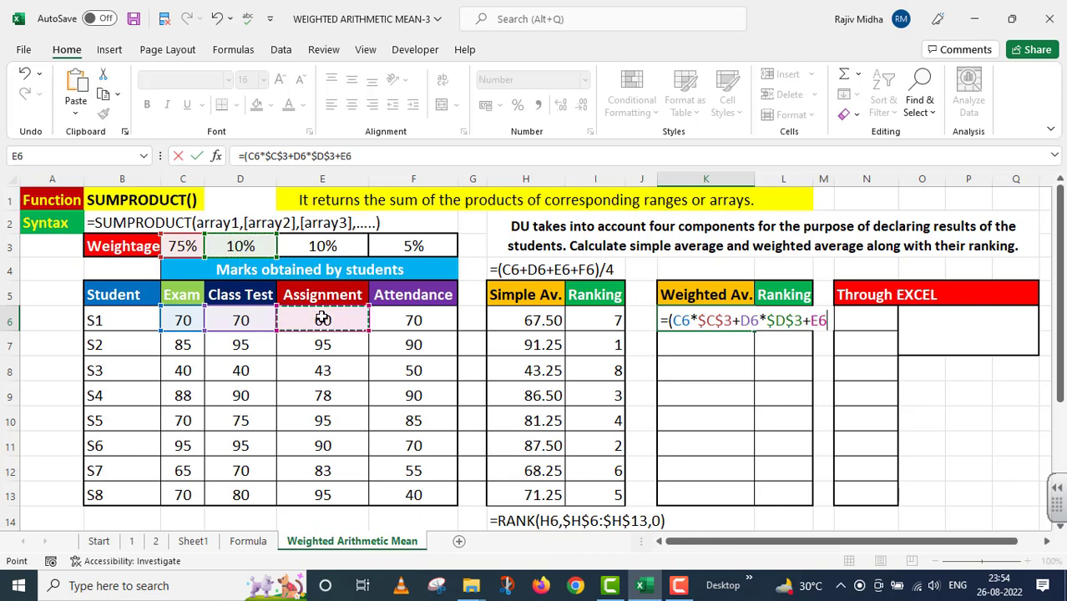
pyautogui.write('*')
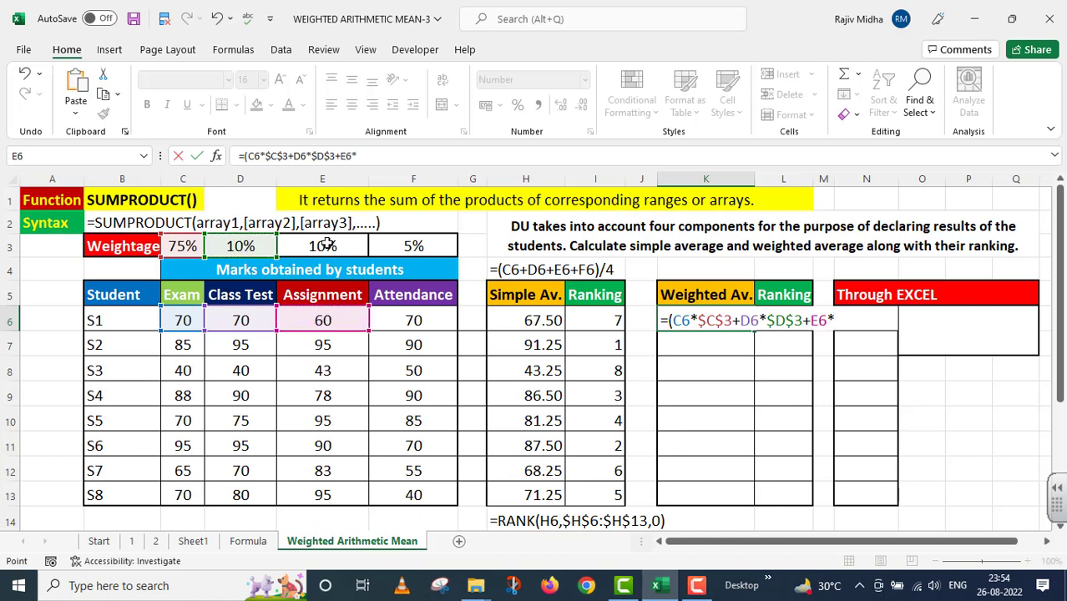
pyautogui.click(325, 243)
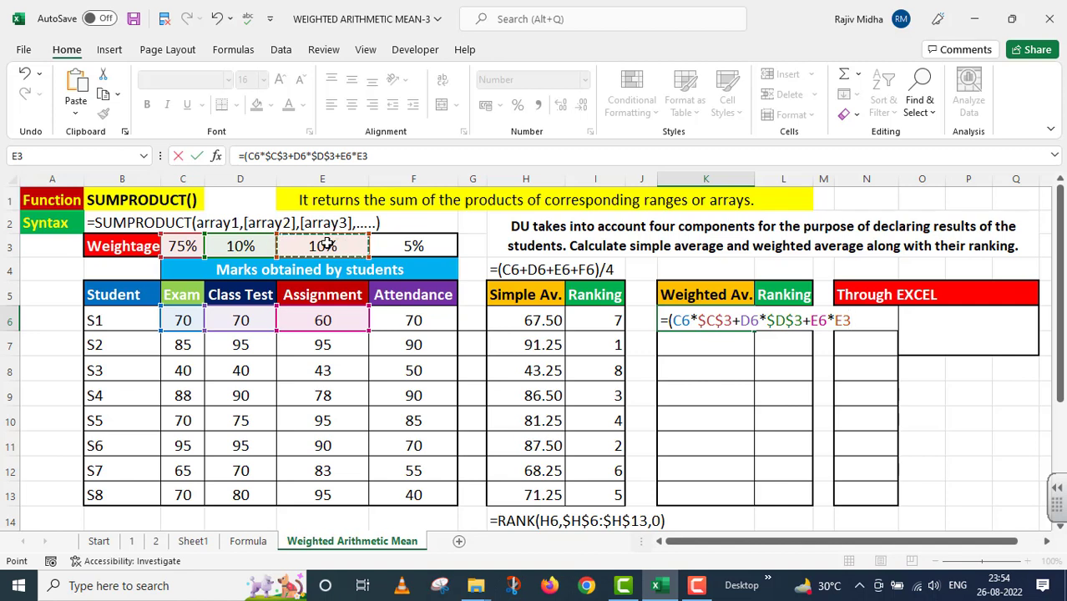
pyautogui.press('F4')
pyautogui.write('+')
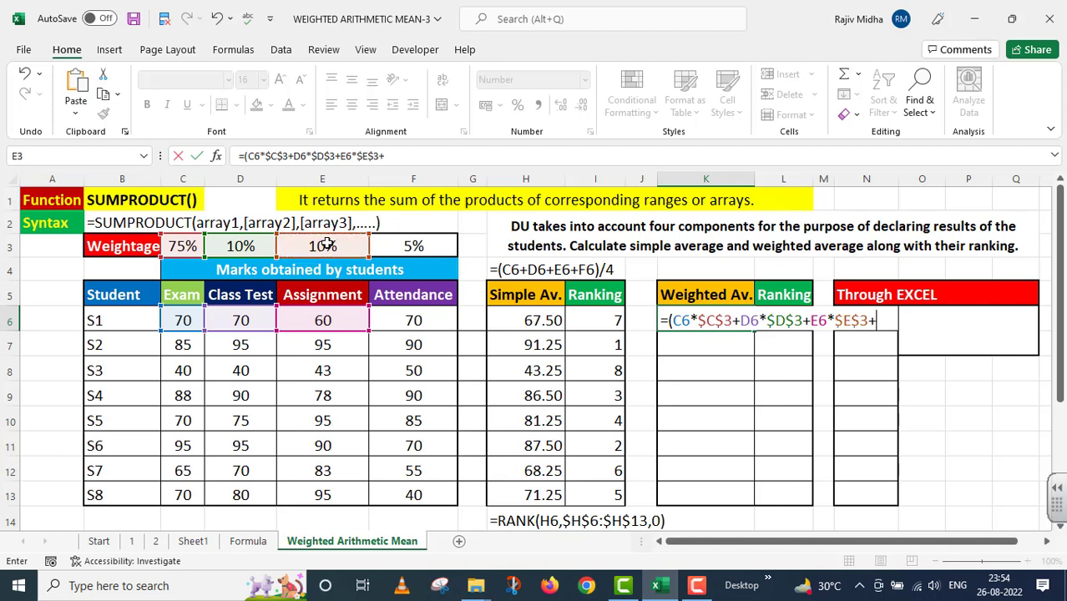
pyautogui.click(414, 319)
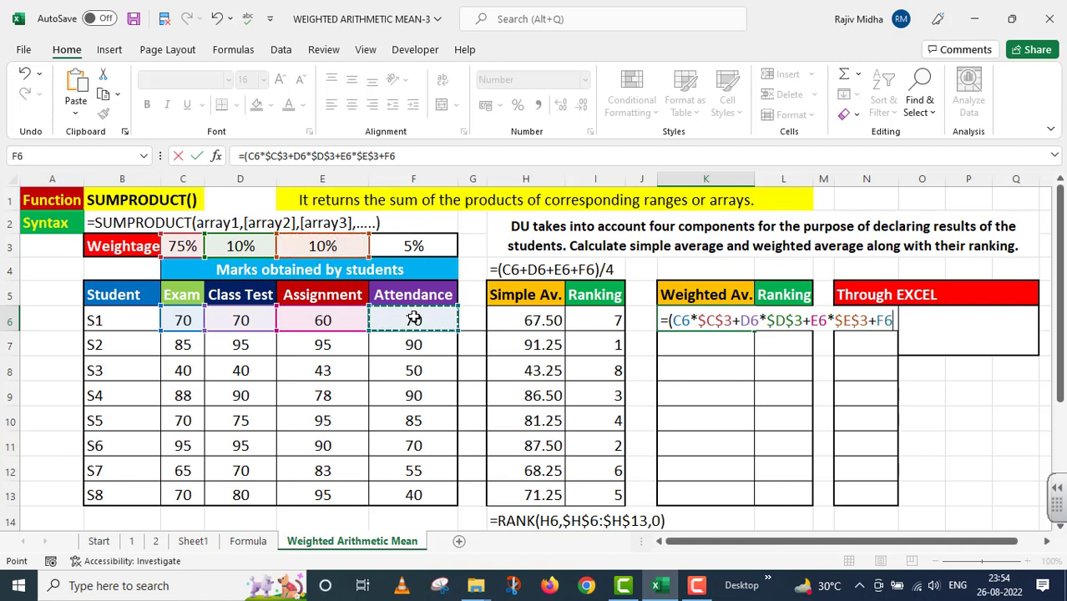
pyautogui.write('*')
pyautogui.click(420, 248)
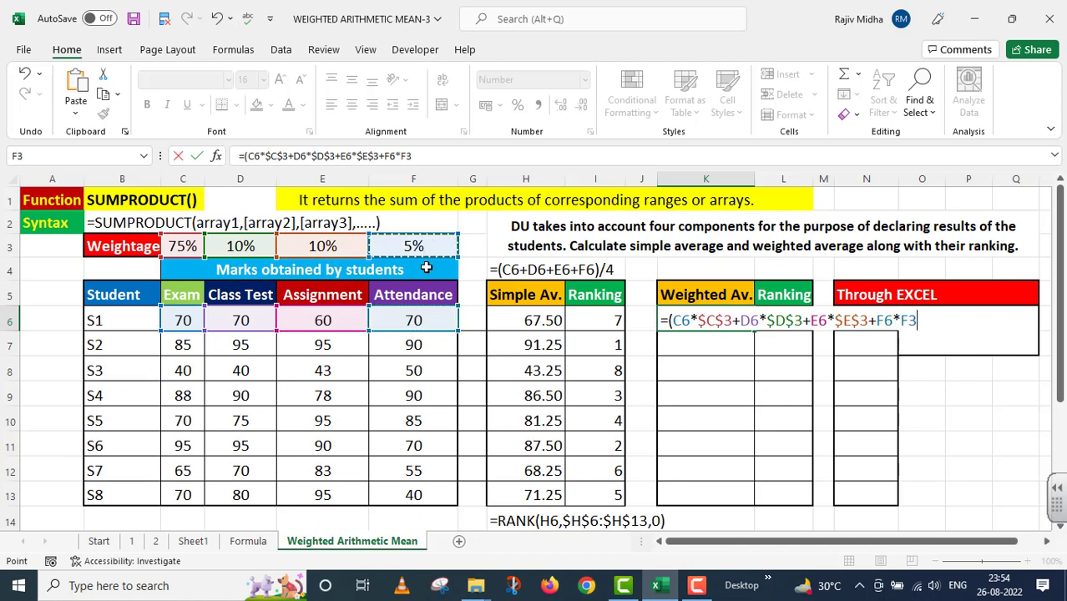
pyautogui.press('F4')
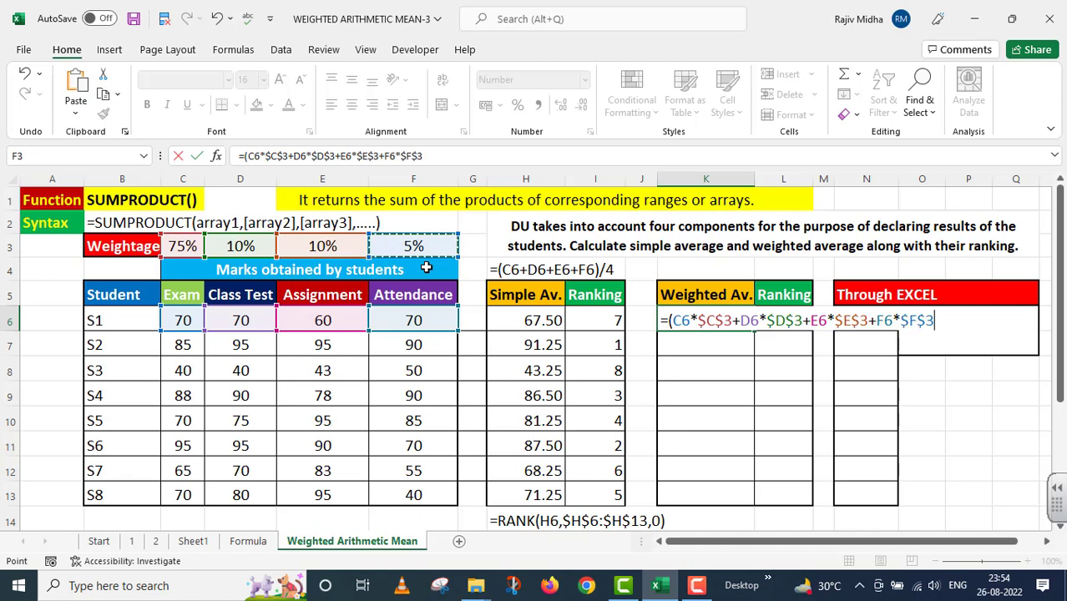
pyautogui.write(')/')
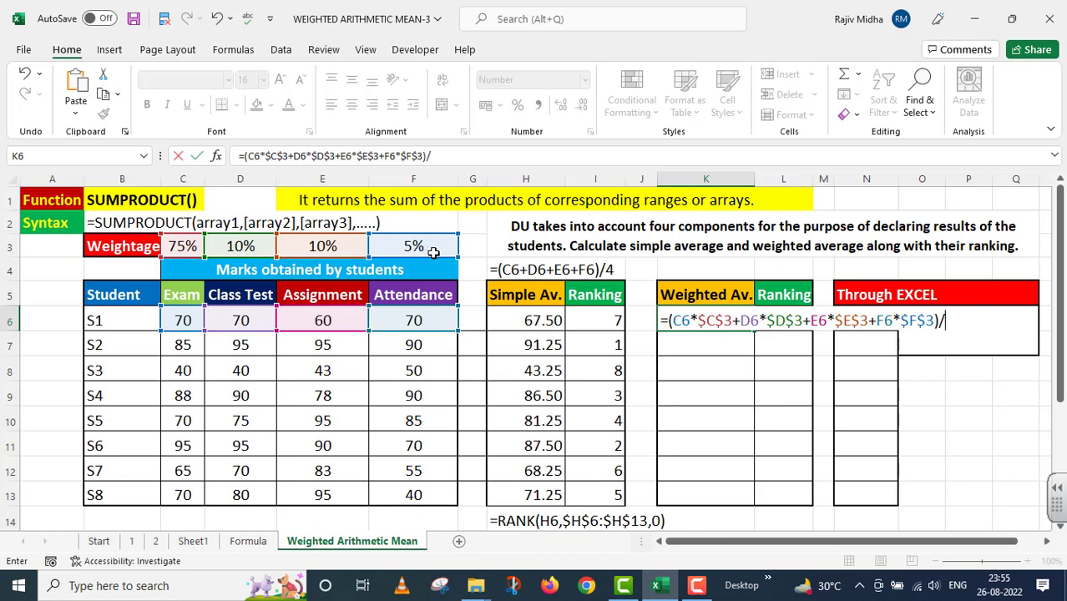
pyautogui.write('1')
pyautogui.hotkey('ctrl', 'Return')
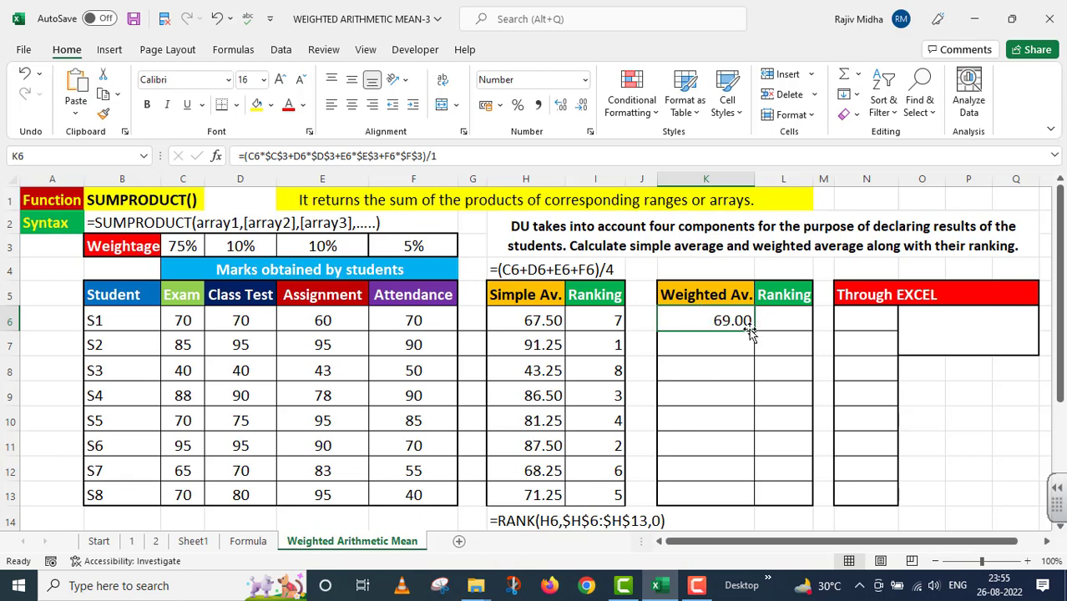
pyautogui.moveTo(752, 330); pyautogui.dragTo(747, 498)
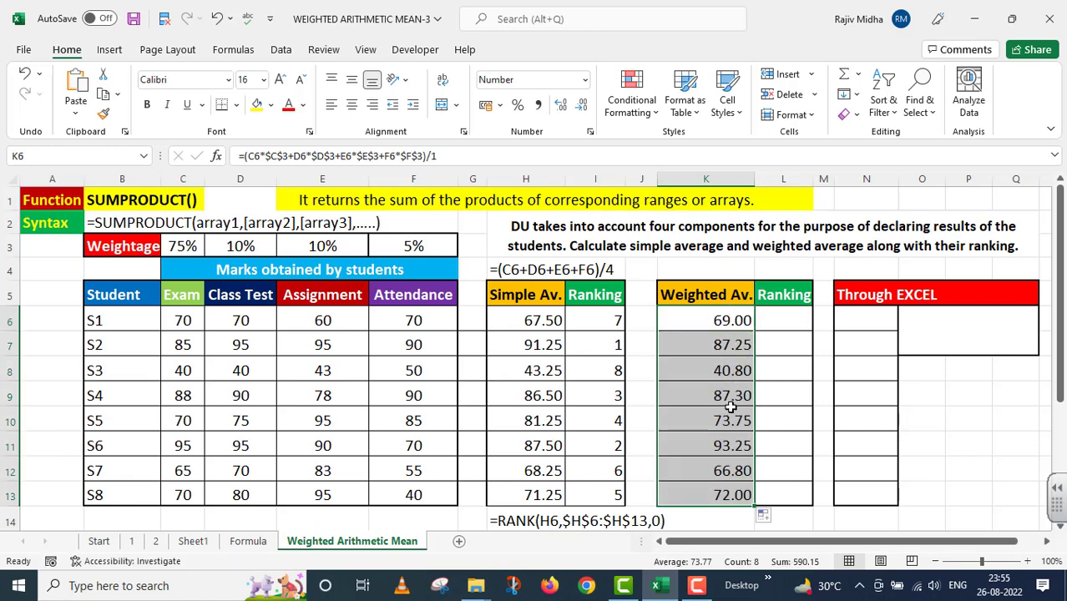
# Rank S1's weighted average in L6 with =RANK(K6,$K$6:$K$13,0) and fill the formula down to L13.
pyautogui.click(769, 323)
pyautogui.write('=')
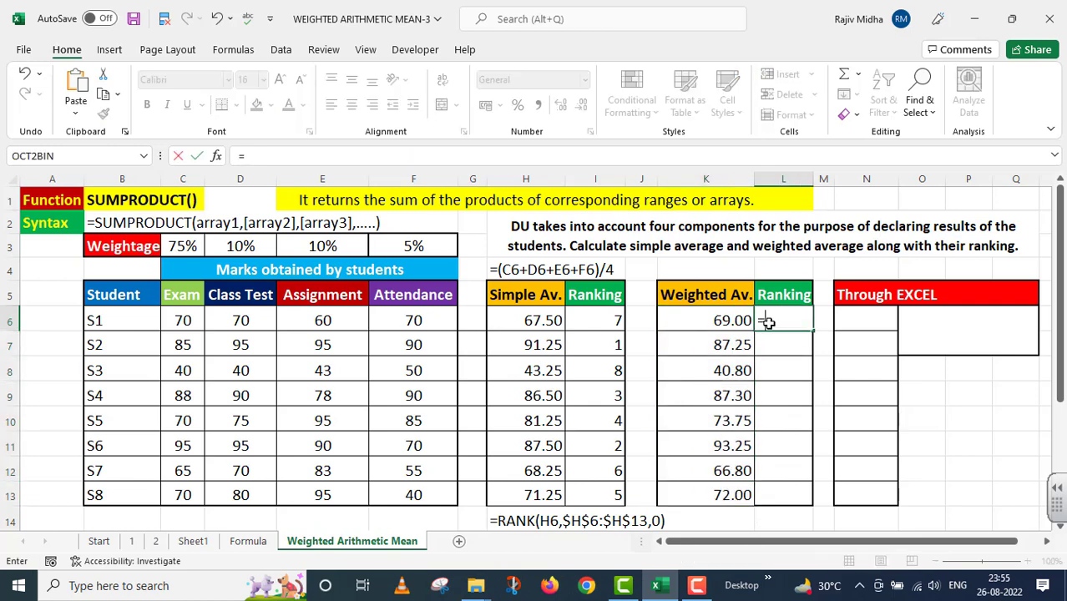
pyautogui.write('RANK(')
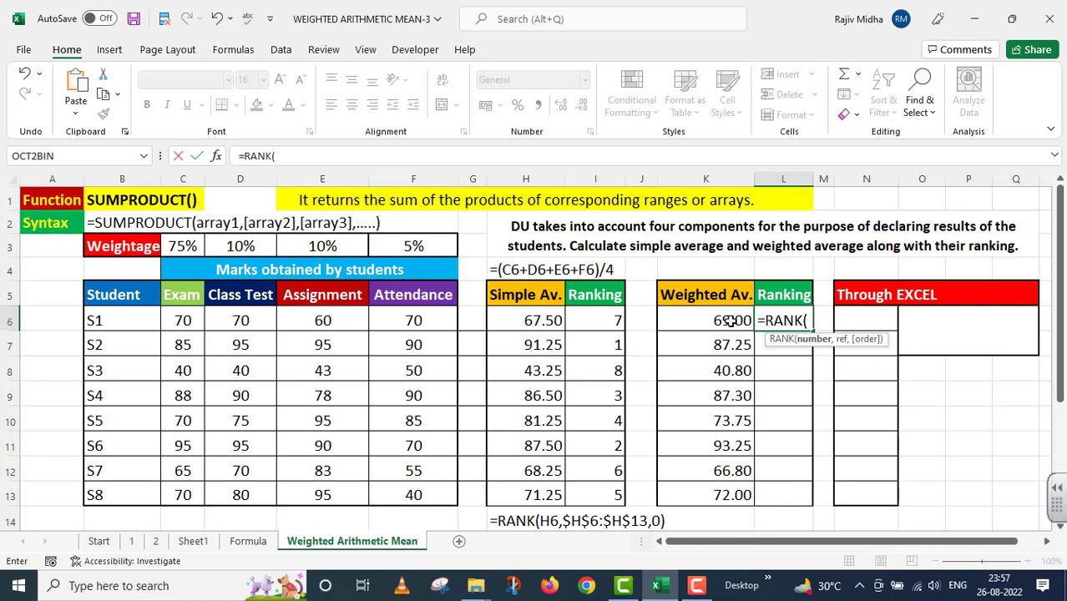
pyautogui.click(730, 322)
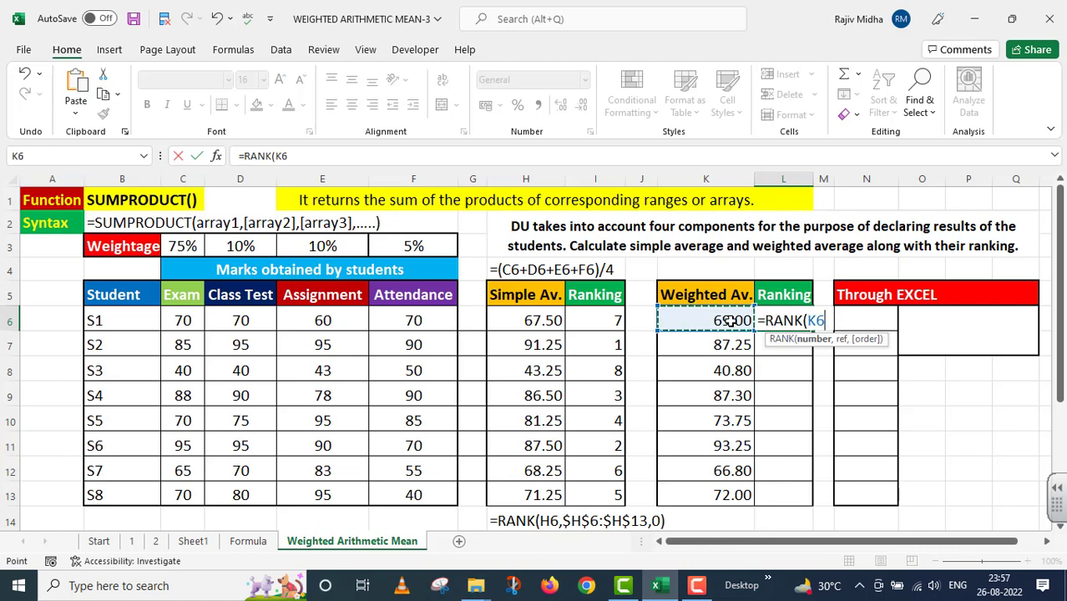
pyautogui.write(',')
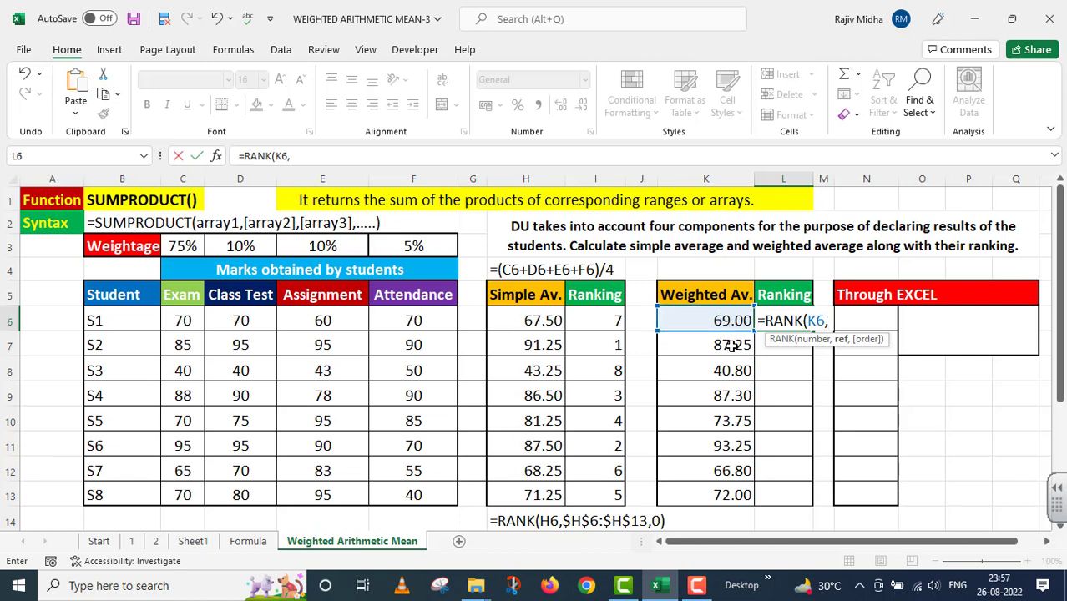
pyautogui.moveTo(712, 316); pyautogui.dragTo(712, 489)
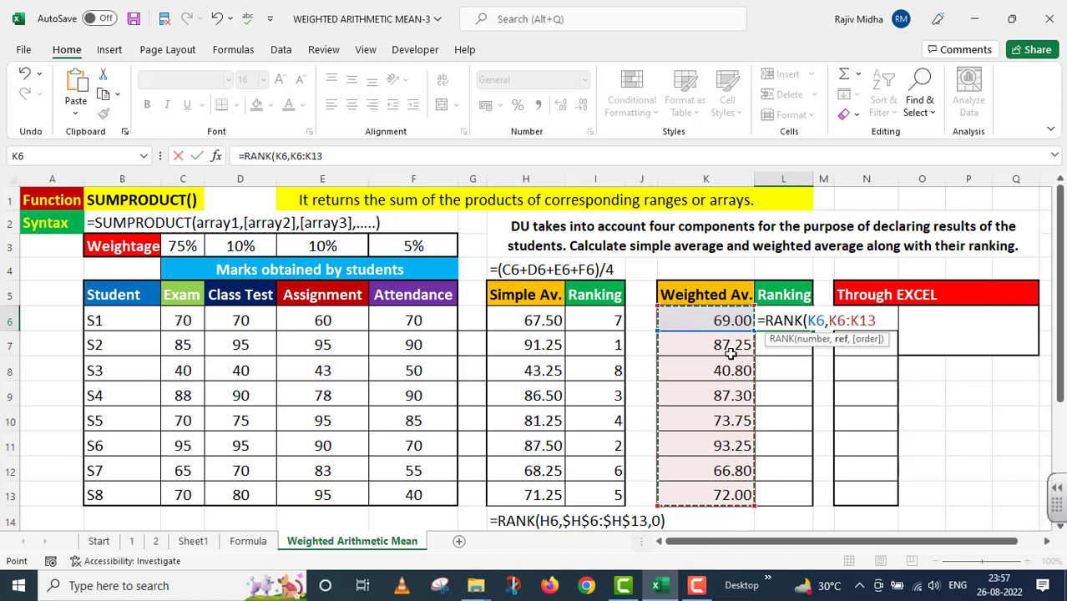
pyautogui.press('F4')
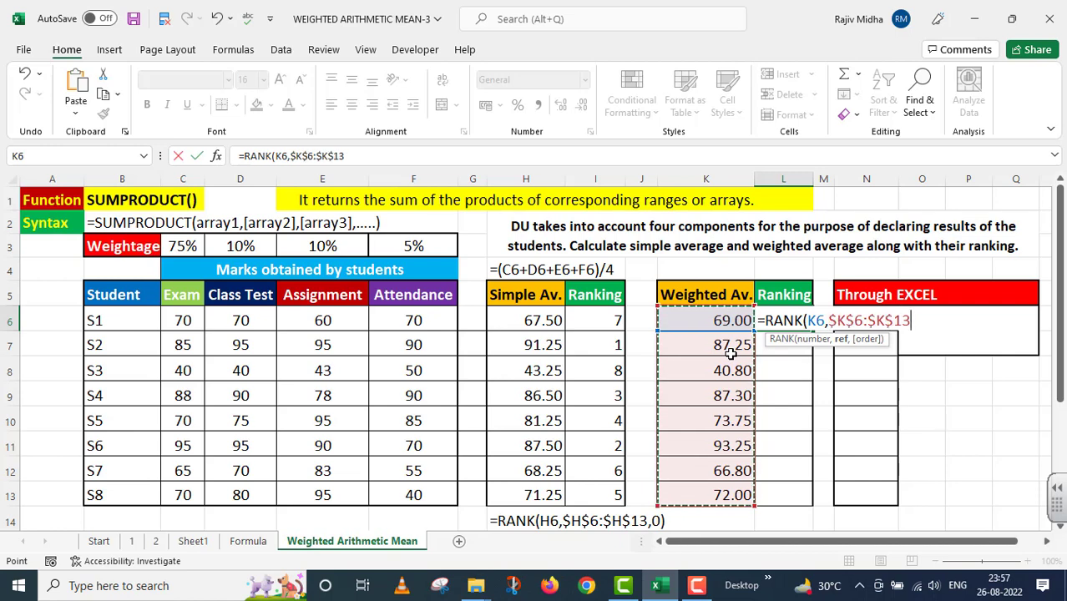
pyautogui.write(',')
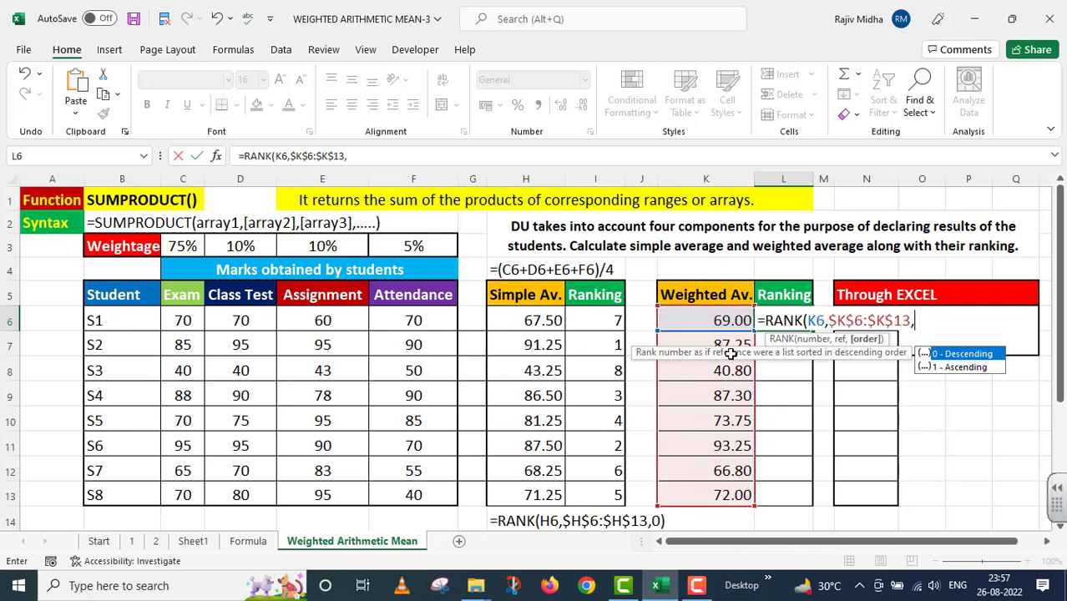
pyautogui.doubleClick(956, 355)
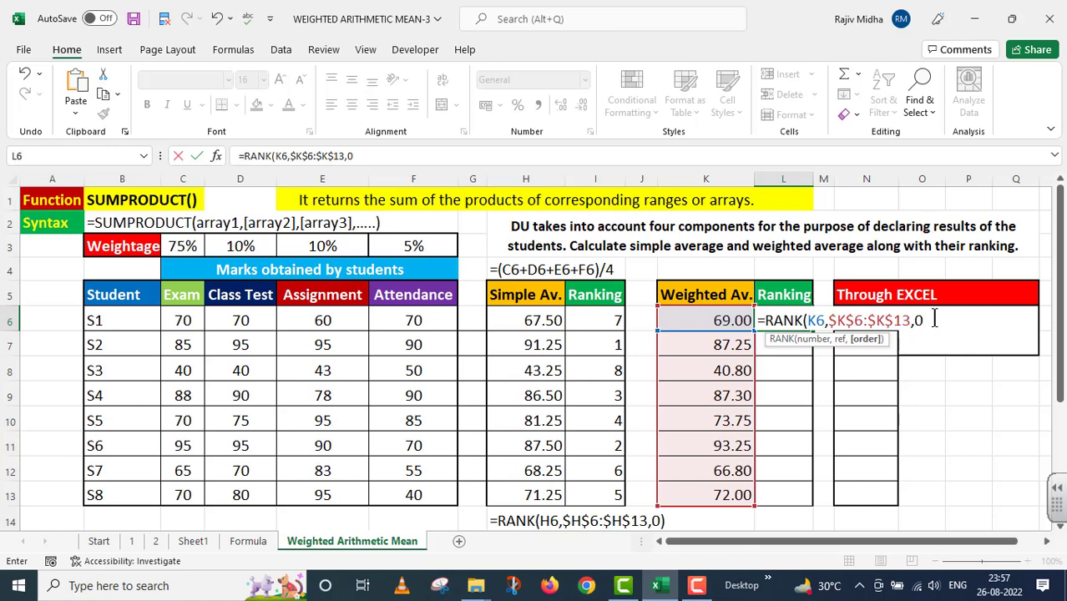
pyautogui.write(')')
pyautogui.press('Return')
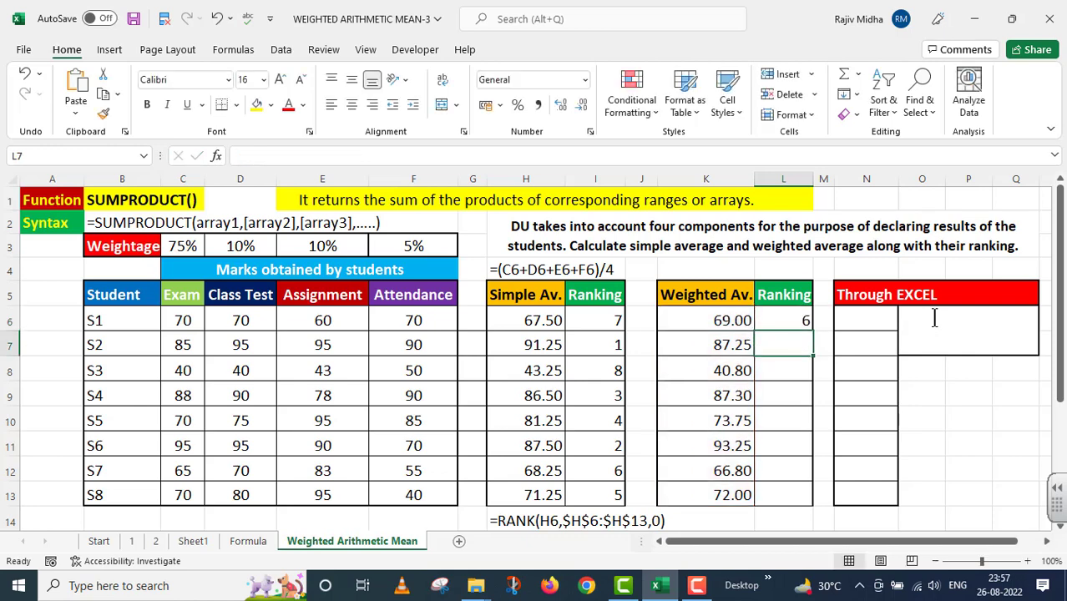
pyautogui.click(785, 323)
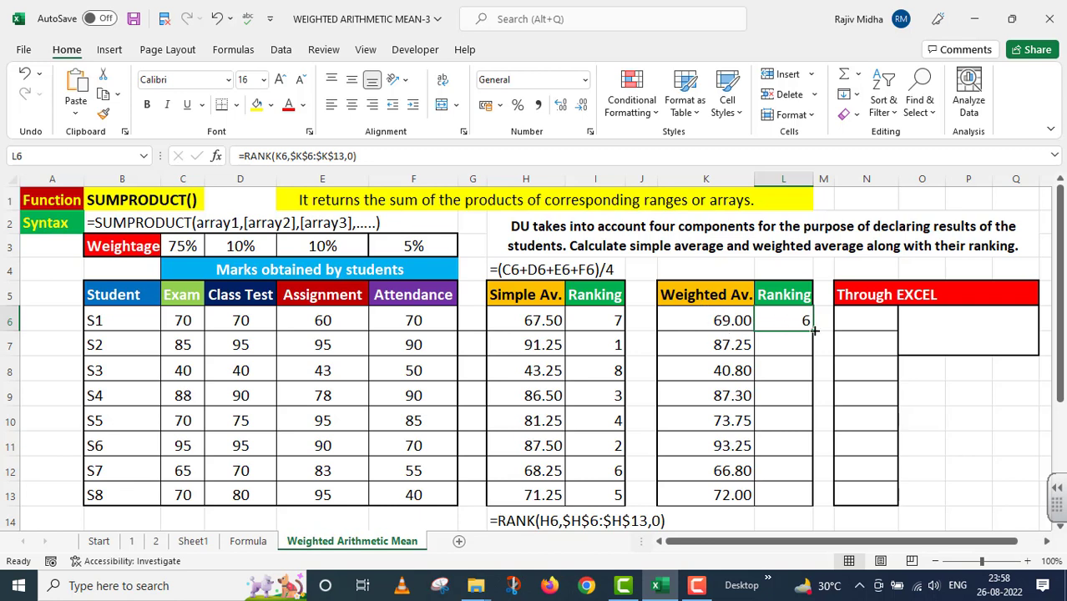
pyautogui.moveTo(815, 331); pyautogui.dragTo(814, 351)
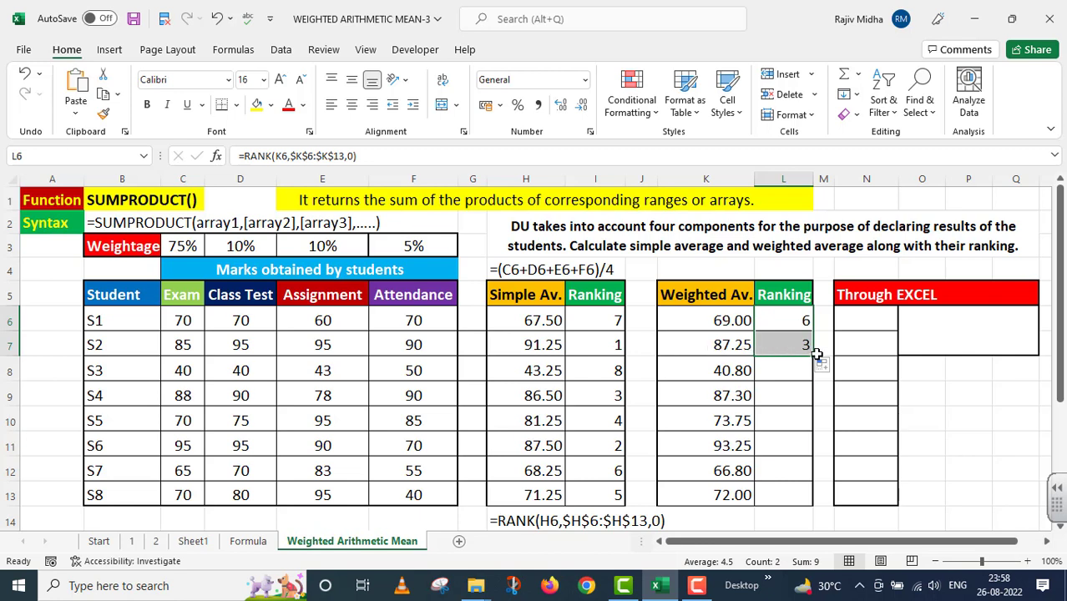
pyautogui.moveTo(812, 357); pyautogui.dragTo(823, 519)
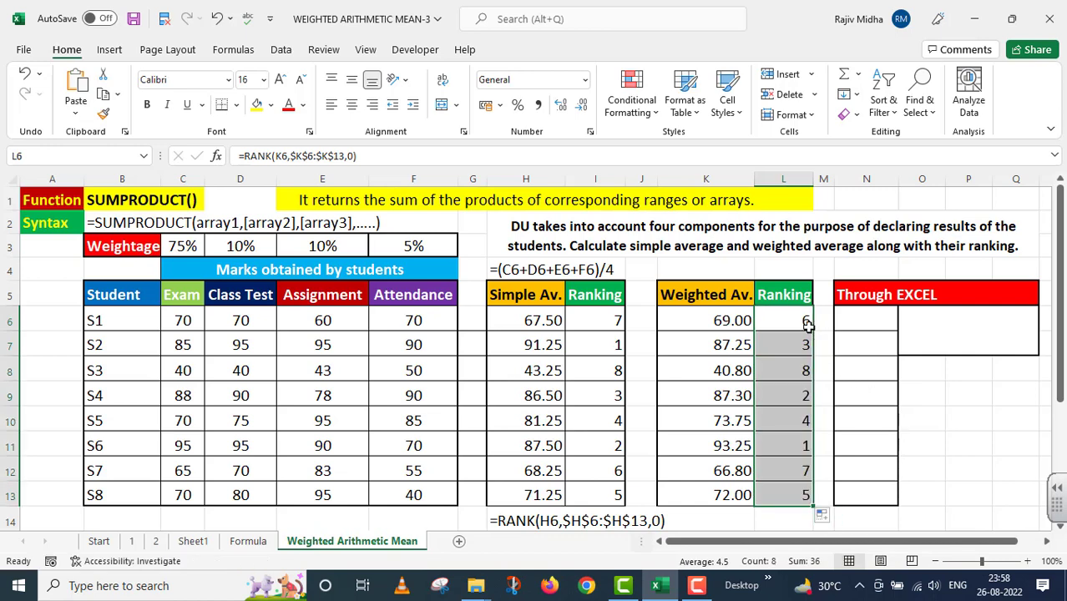
# Copy the weighted average formula from K6 and show it as text in K4 by prefixing an apostrophe.
pyautogui.click(709, 321)
pyautogui.moveTo(443, 156); pyautogui.dragTo(289, 207)
pyautogui.hotkey('ctrl', 'c')
pyautogui.press('Escape')
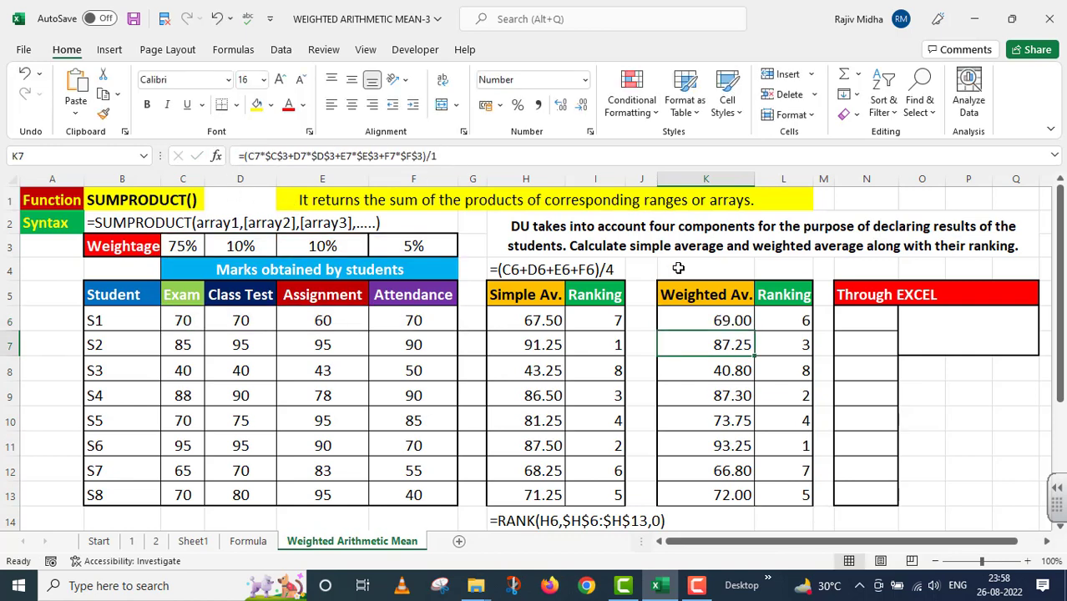
pyautogui.doubleClick(688, 276)
pyautogui.hotkey('ctrl', 'v')
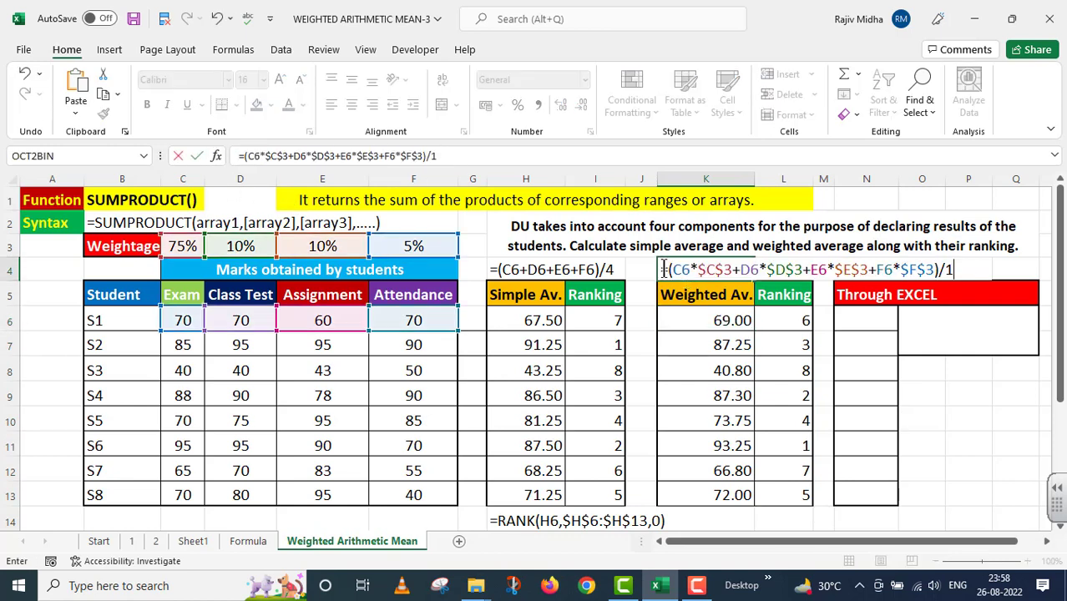
pyautogui.press('F2')
pyautogui.write("'")
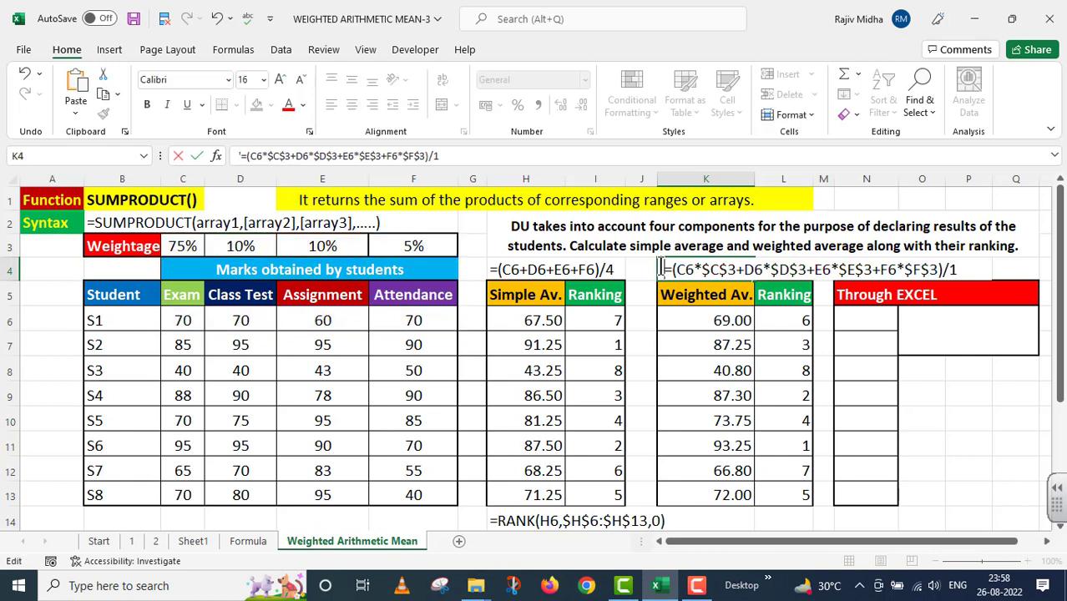
pyautogui.click(782, 321)
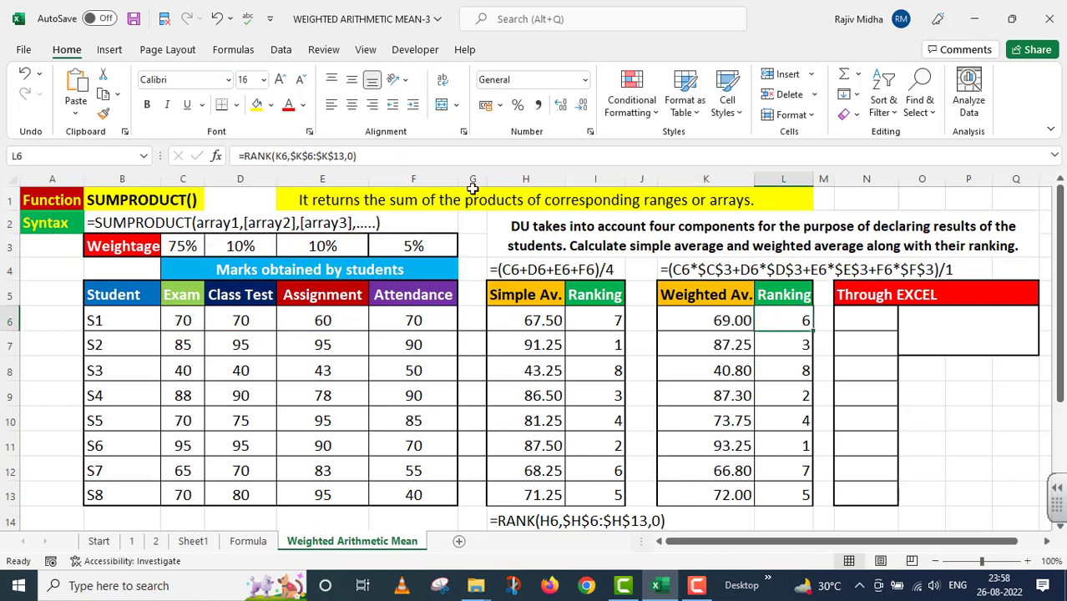
# Copy the ranking formula from L6 and show it as text in L14, =RANK(K6,$K$6:$K$13,0).
pyautogui.moveTo(368, 157); pyautogui.dragTo(255, 165)
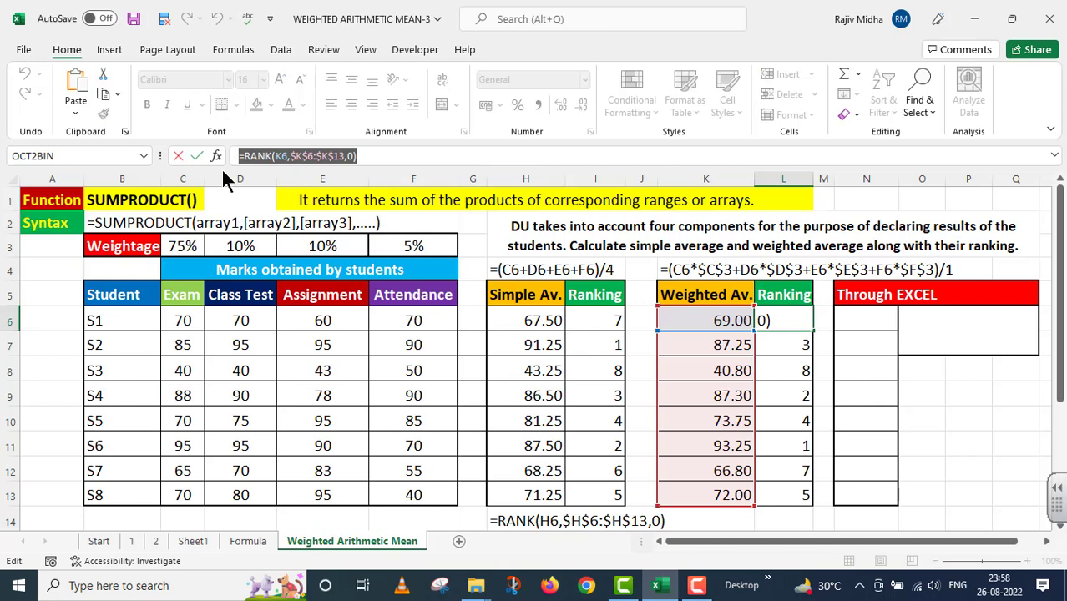
pyautogui.press('Return')
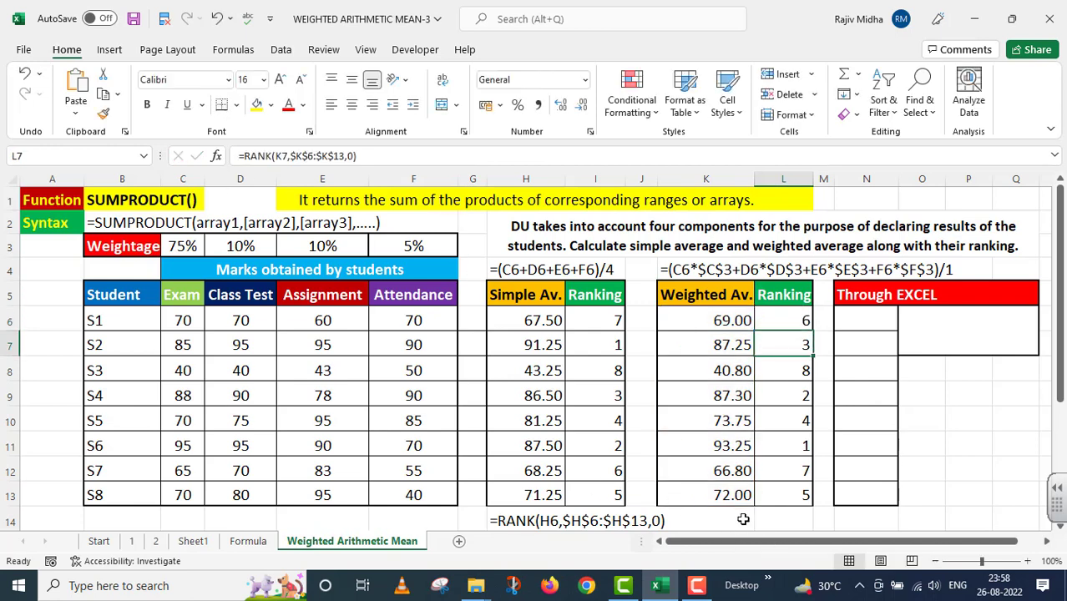
pyautogui.click(770, 519)
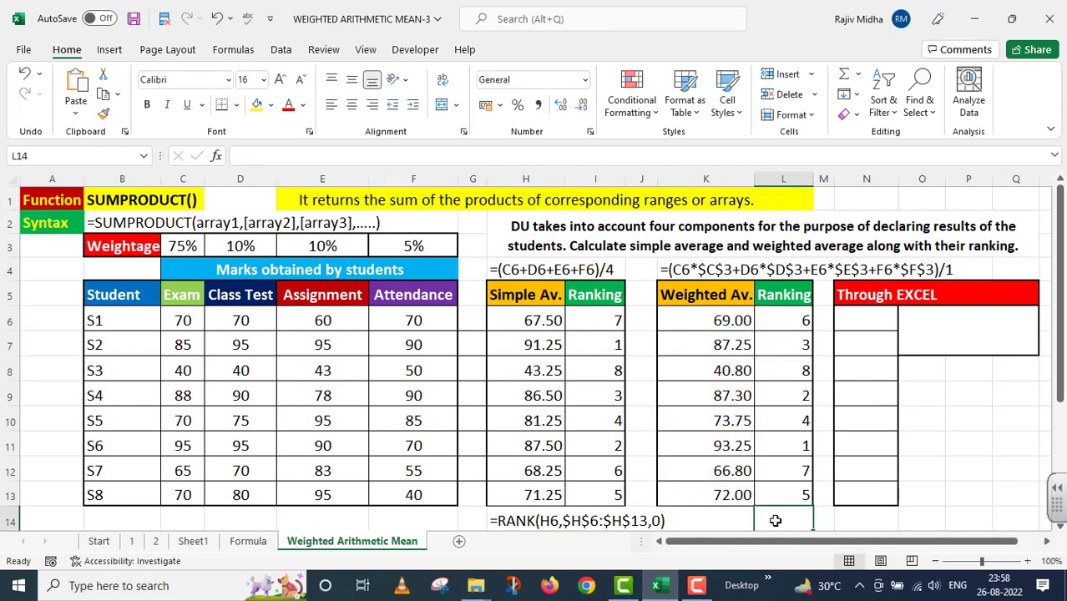
pyautogui.write('=RANK(K6,$K$6:$K$13,0)')
pyautogui.press('Return')
pyautogui.scroll(2, 877, 315)
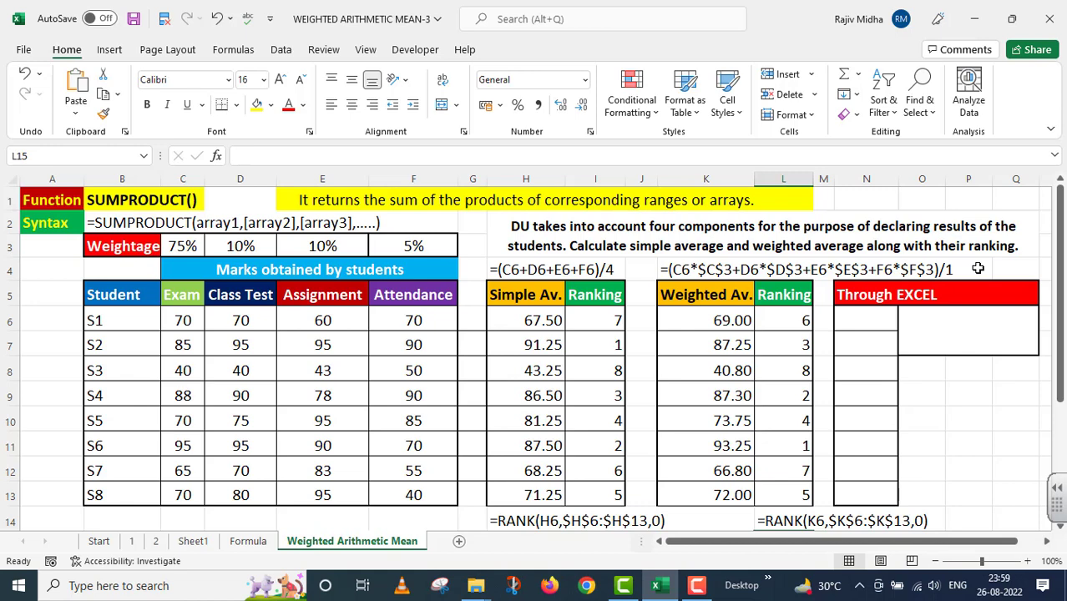
# Begin S1's SUMPRODUCT formula in N6 with the weightage range as an absolute reference, =SUMPRODUCT($C$3:$F$3,.
pyautogui.click(852, 319)
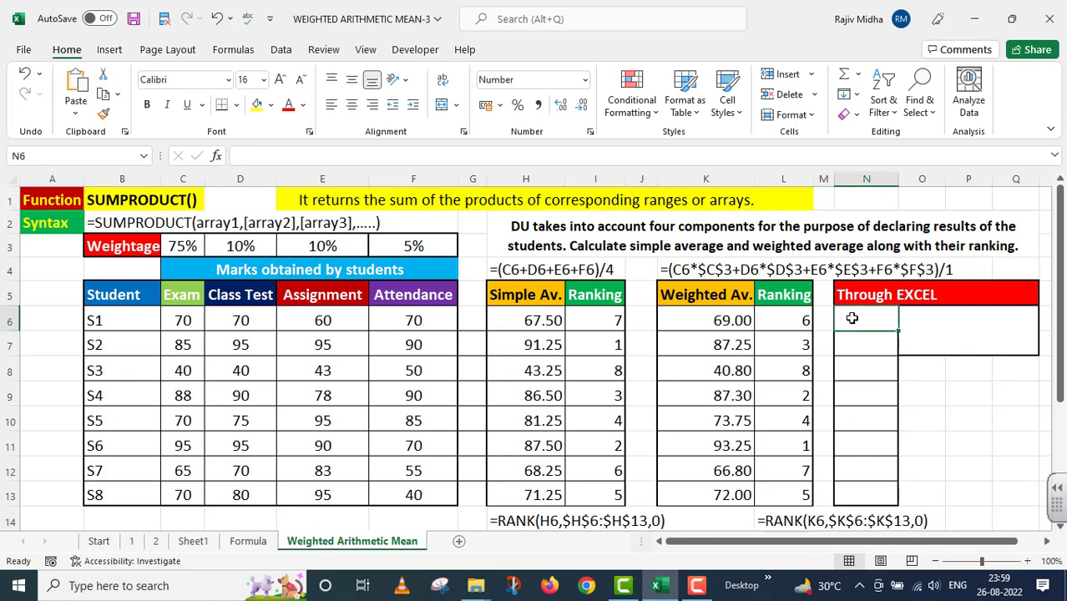
pyautogui.write('=SU')
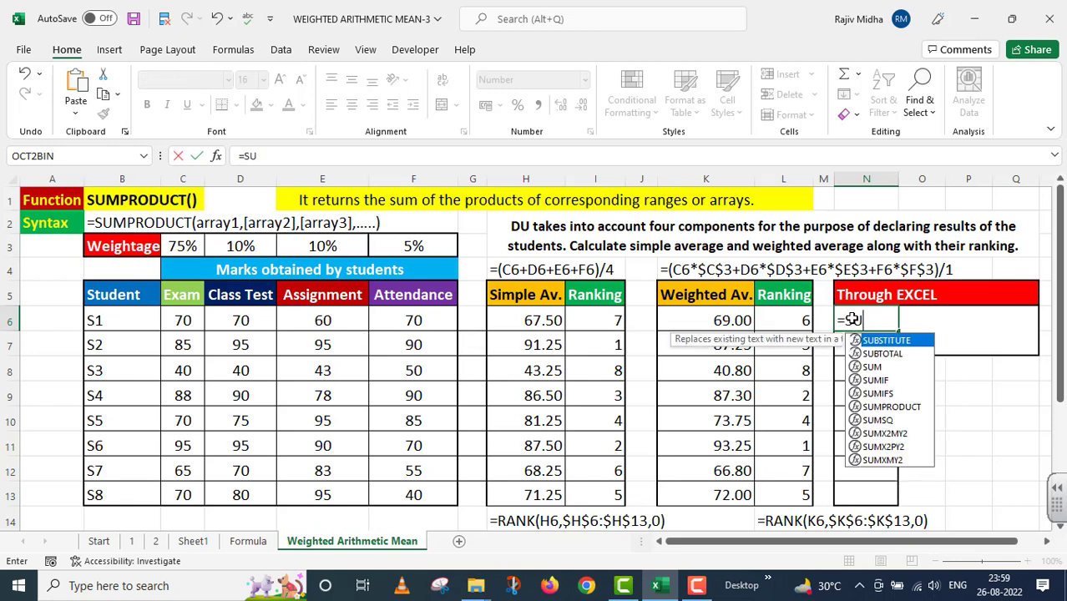
pyautogui.write('MPRODUC')
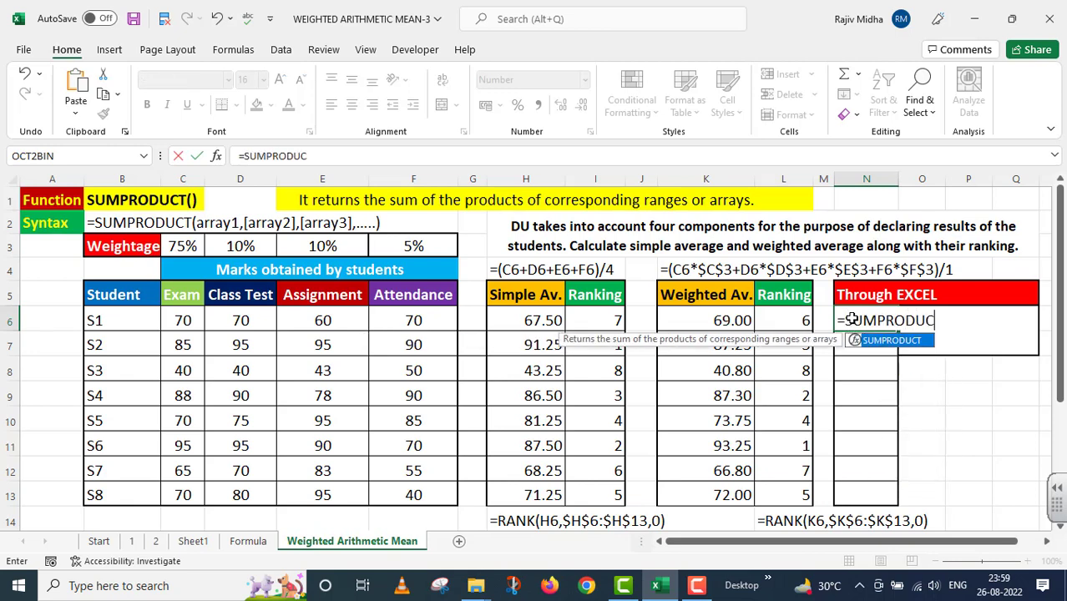
pyautogui.write('T(')
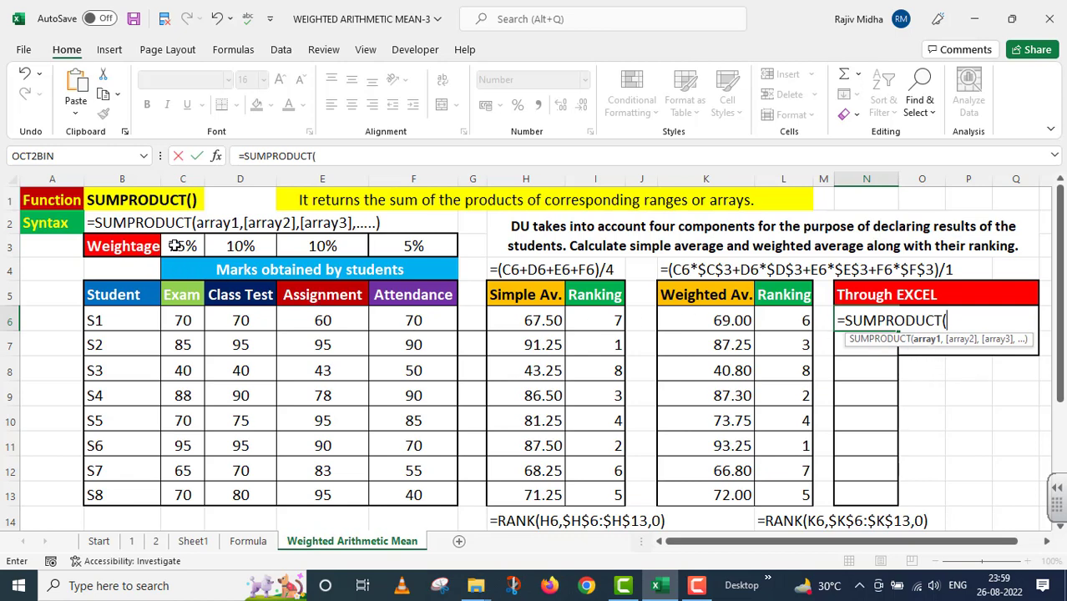
pyautogui.moveTo(175, 246); pyautogui.dragTo(402, 257)
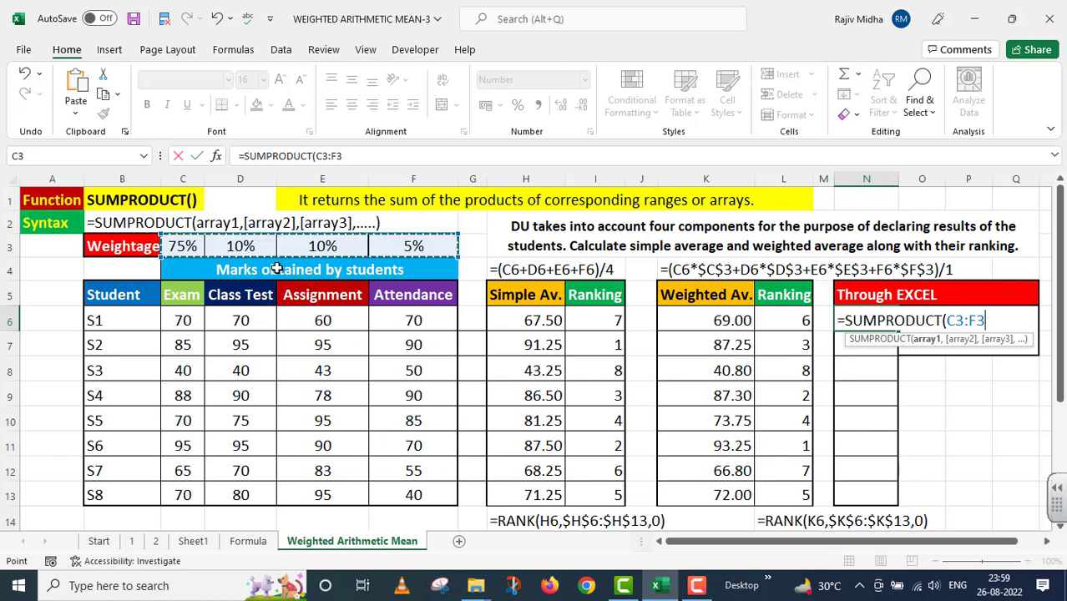
pyautogui.press('F4')
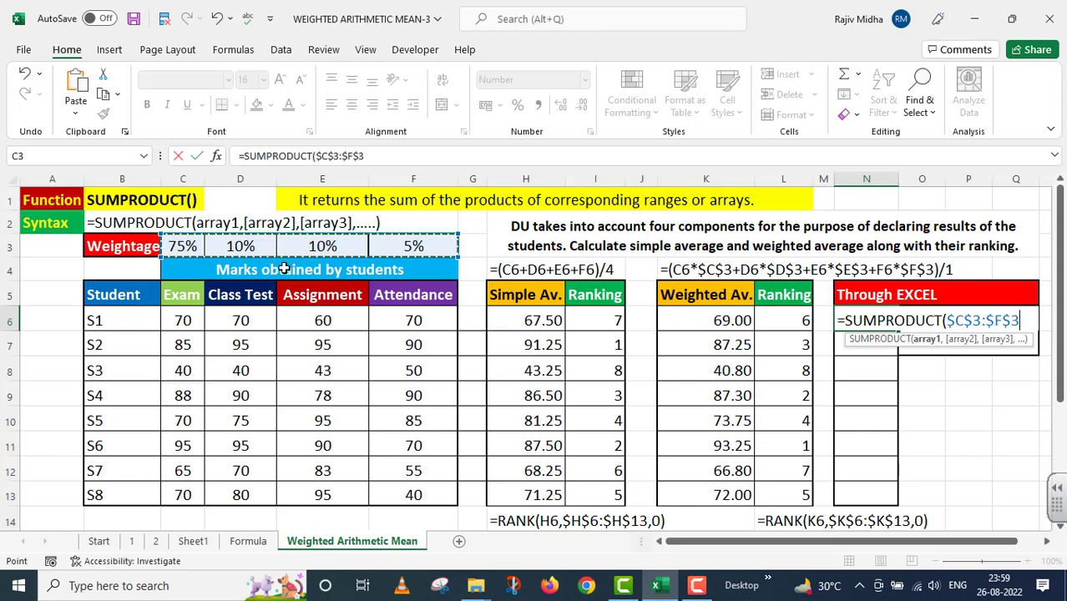
pyautogui.write(',')
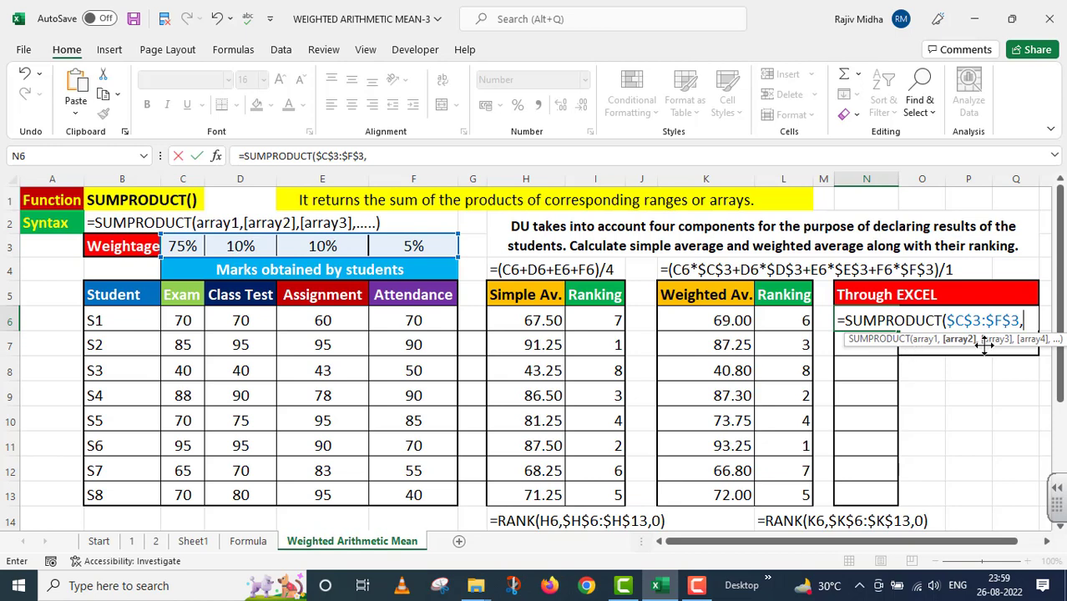
# Complete the N6 formula with S1's marks C6:F6 as the second array and fill it down to N13.
pyautogui.click(182, 323)
pyautogui.moveTo(182, 322); pyautogui.dragTo(412, 317)
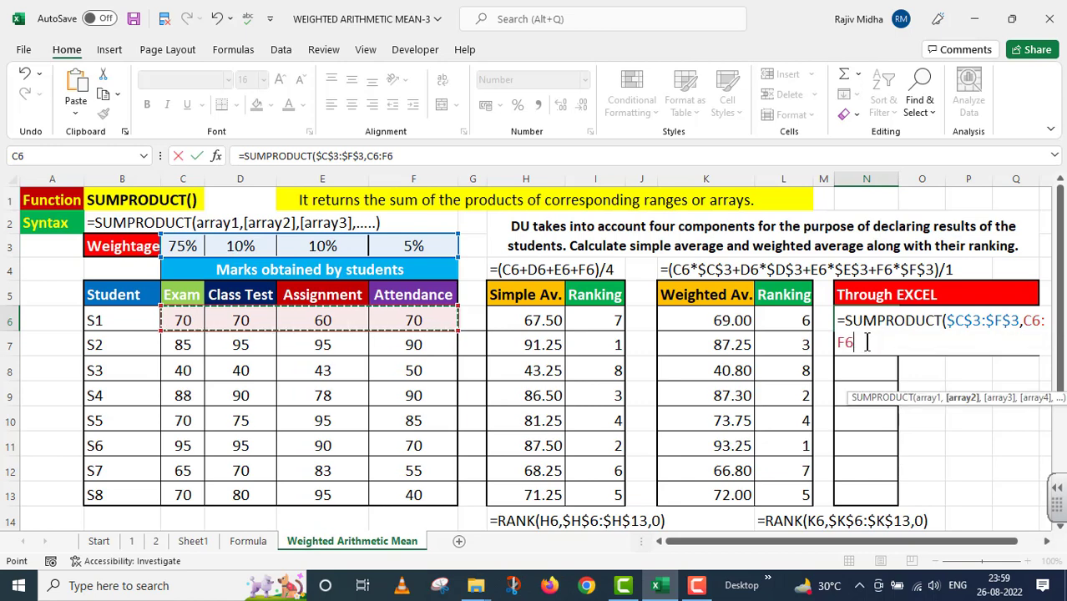
pyautogui.write(')')
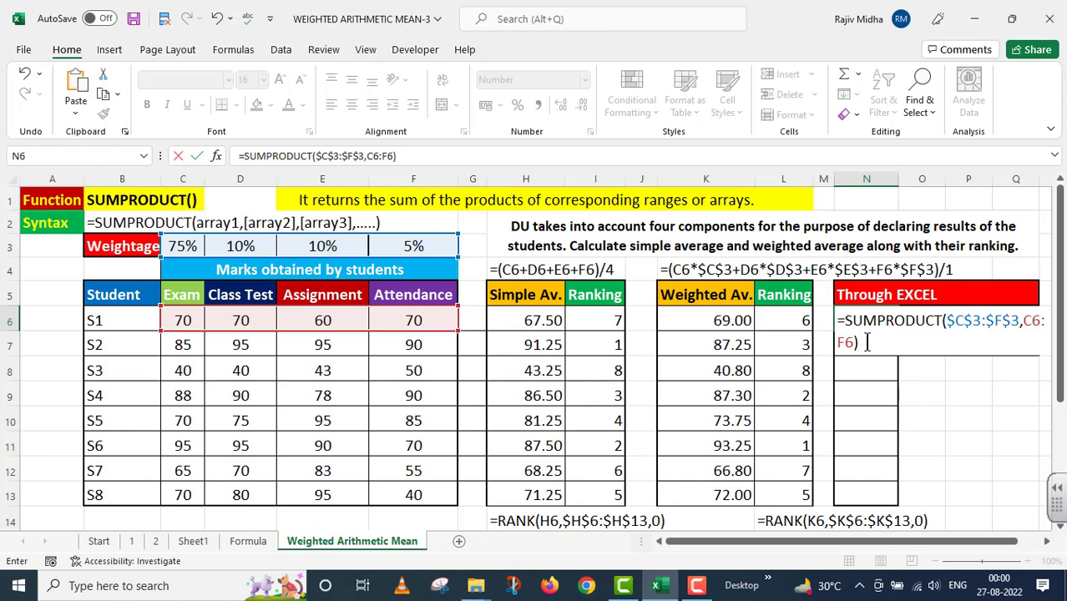
pyautogui.press('Return')
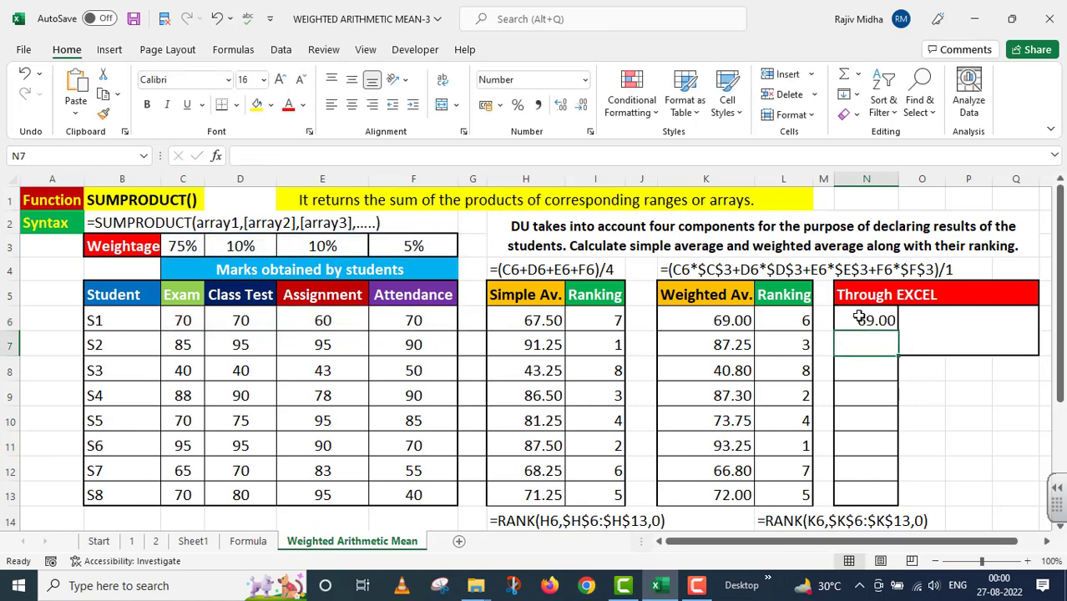
pyautogui.click(869, 321)
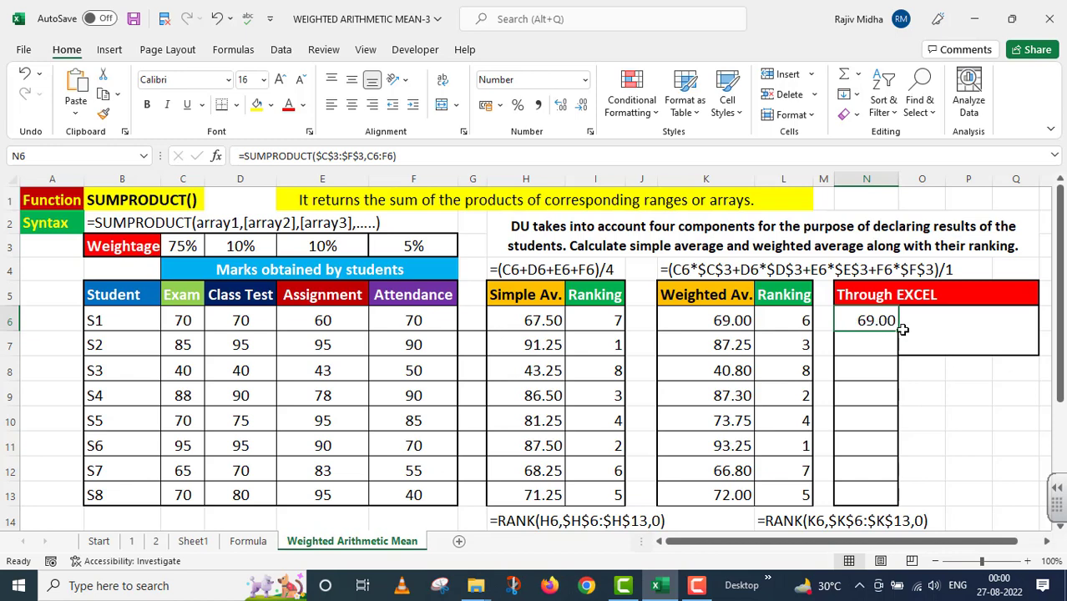
pyautogui.moveTo(899, 330); pyautogui.dragTo(899, 506)
pyautogui.moveTo(719, 321); pyautogui.dragTo(724, 490)
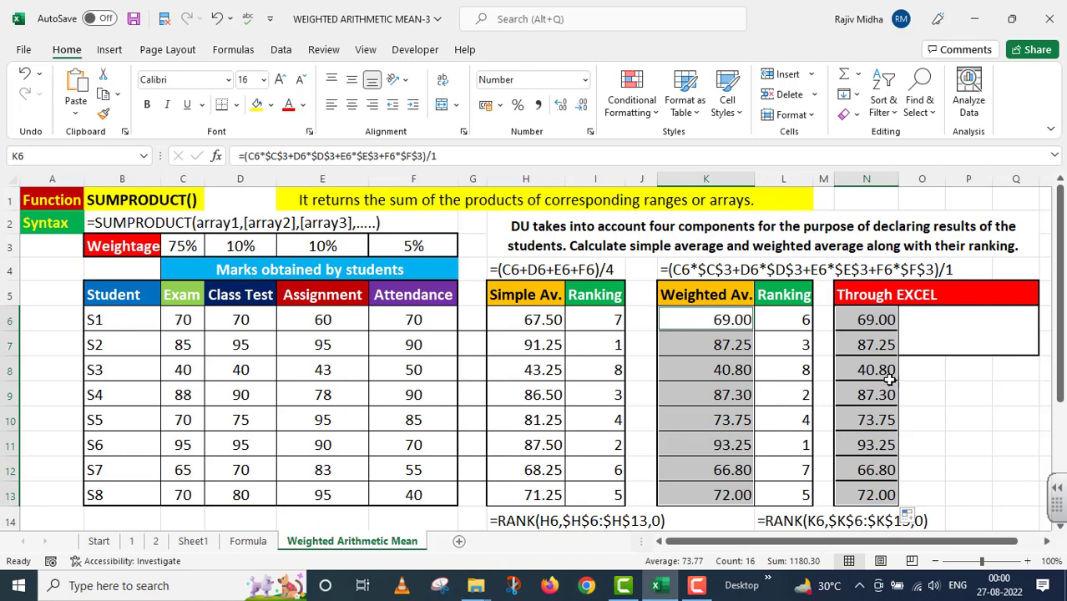
# Copy the SUMPRODUCT formula from N6 and show it as text in the merged cell O6 by prefixing an apostrophe.
pyautogui.click(889, 321)
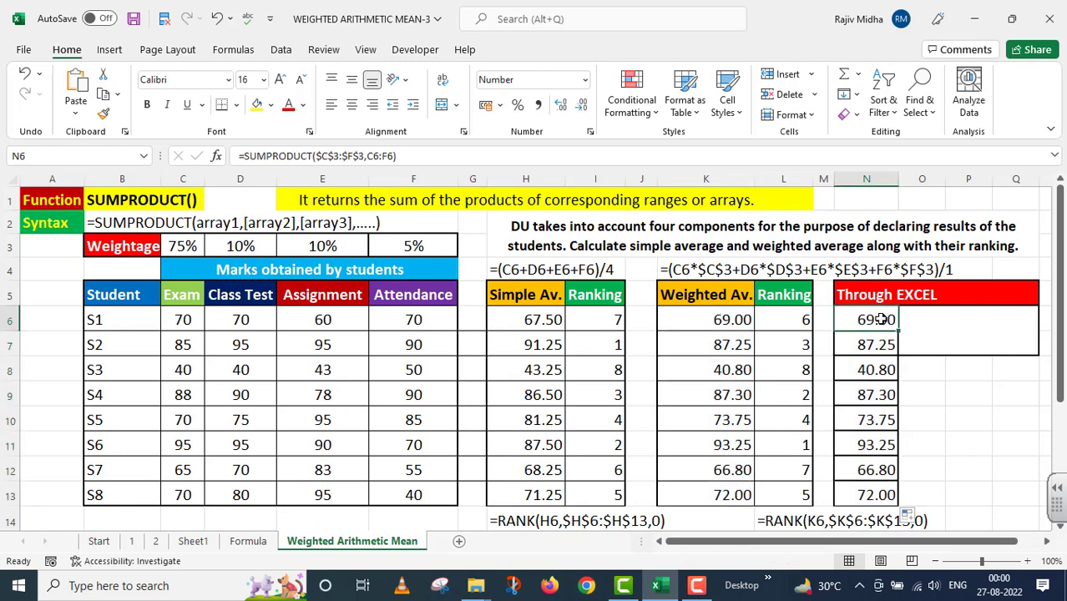
pyautogui.moveTo(426, 156); pyautogui.dragTo(364, 155)
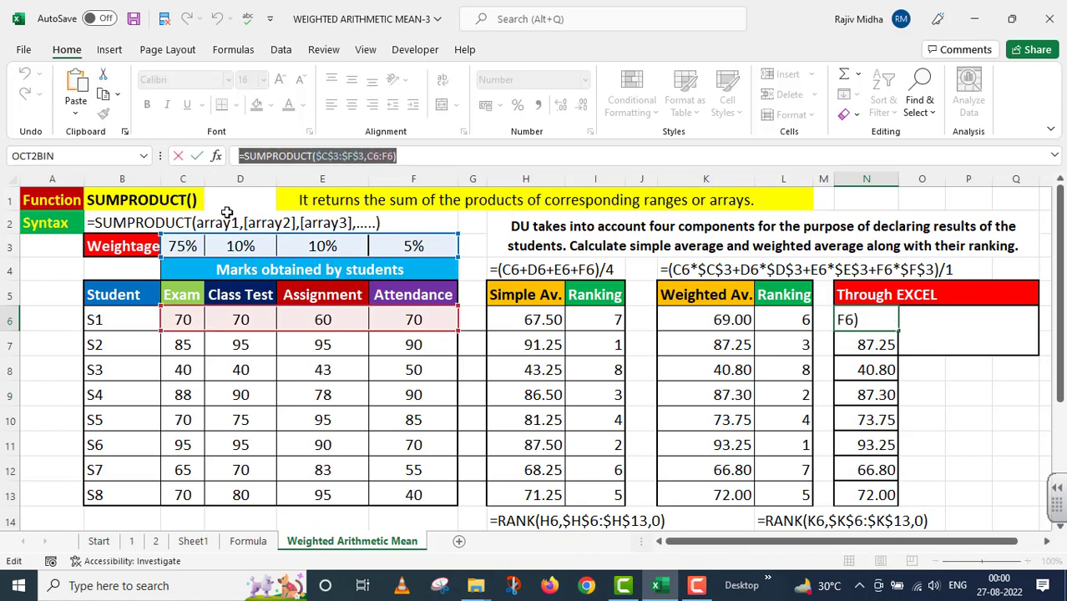
pyautogui.press('Return')
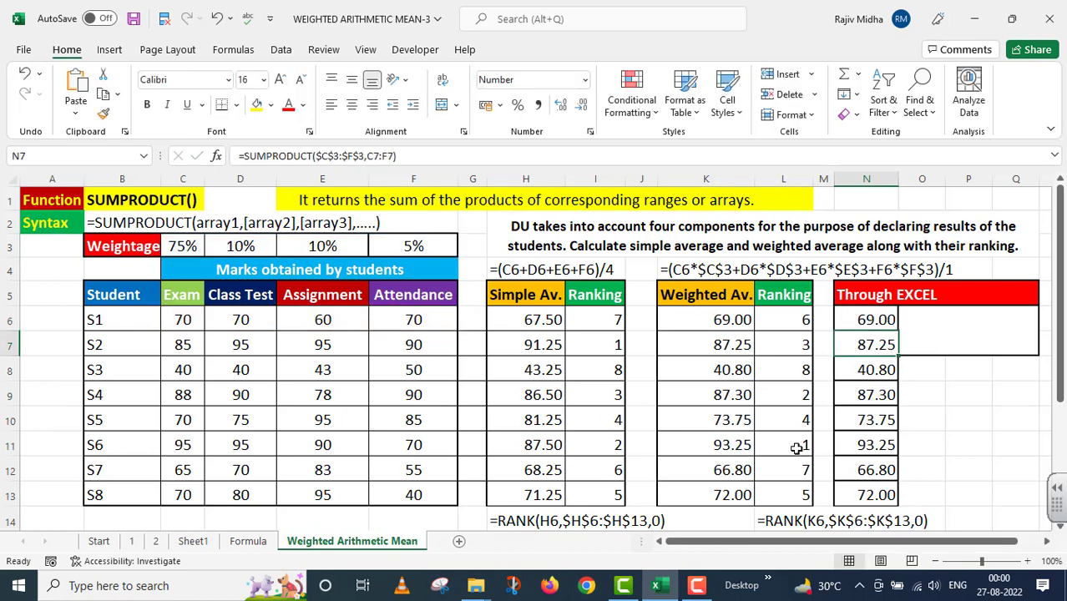
pyautogui.doubleClick(941, 331)
pyautogui.hotkey('ctrl', 'v')
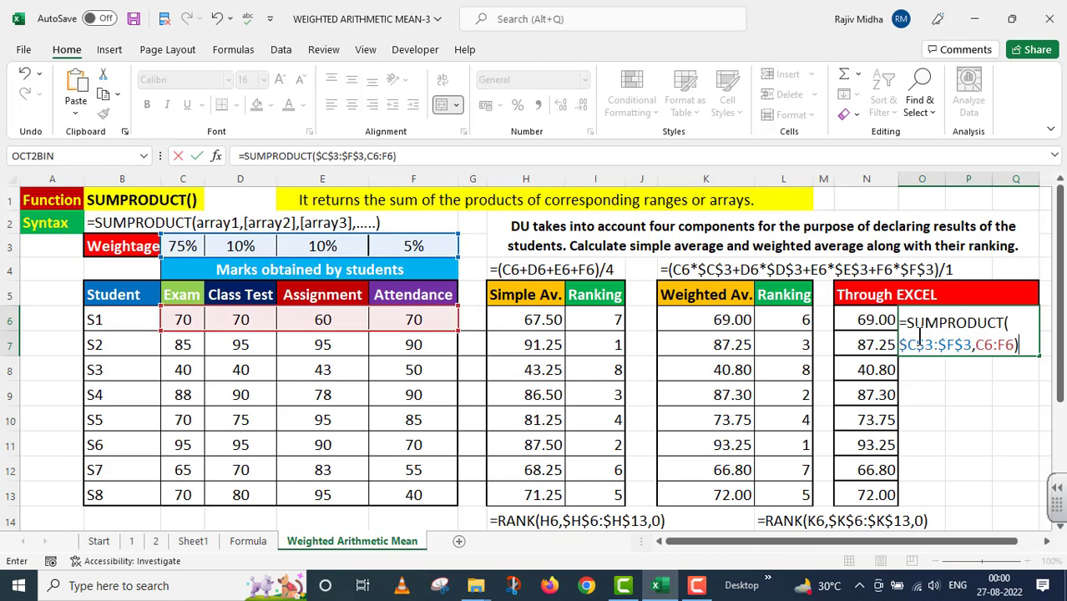
pyautogui.click(901, 322)
pyautogui.write("'")
pyautogui.click(951, 445)
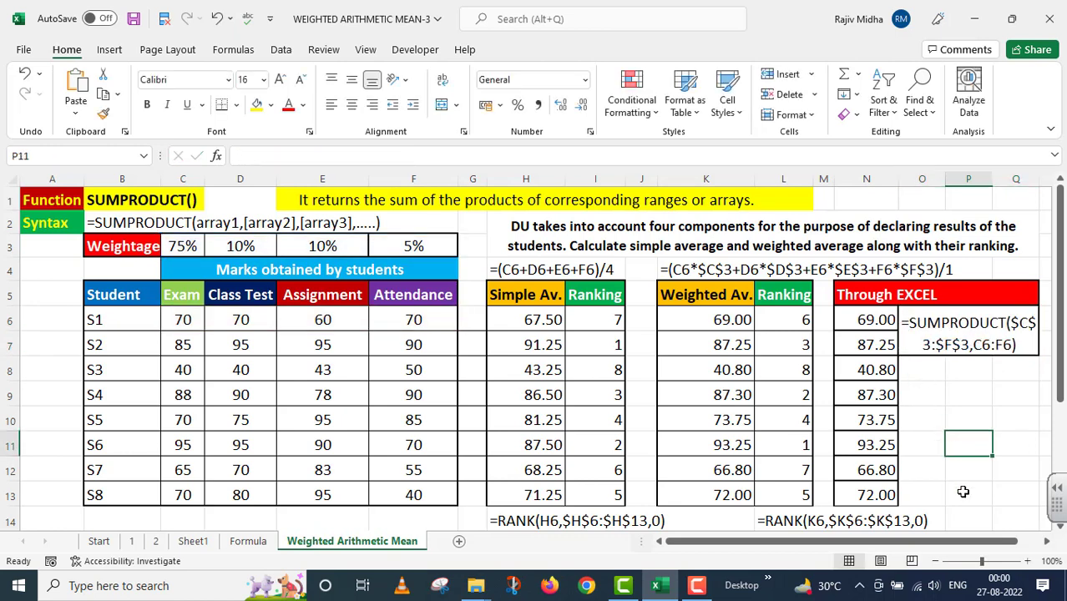